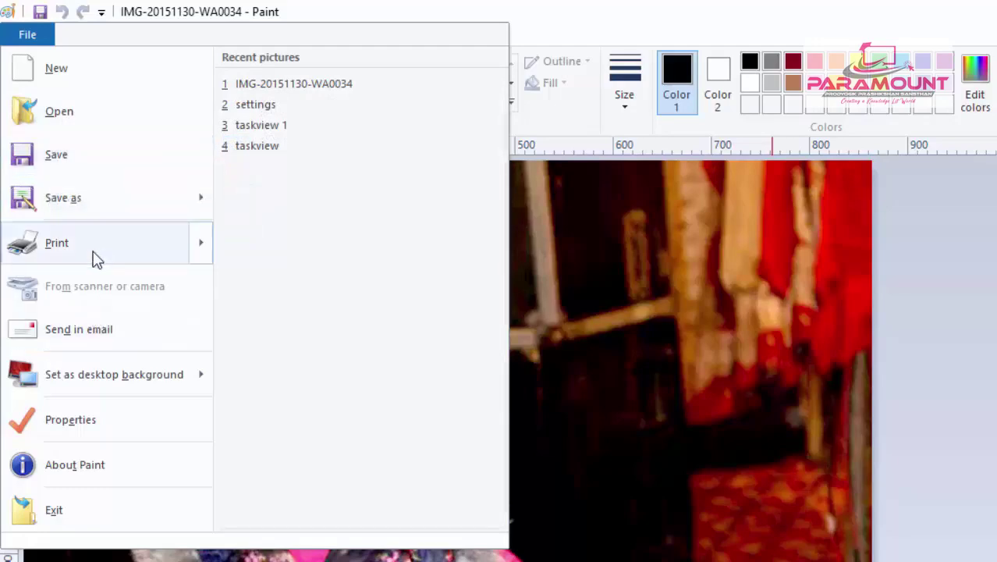
# Step: Start a new blank picture in place of the open photo
pyautogui.moveTo(94, 254)
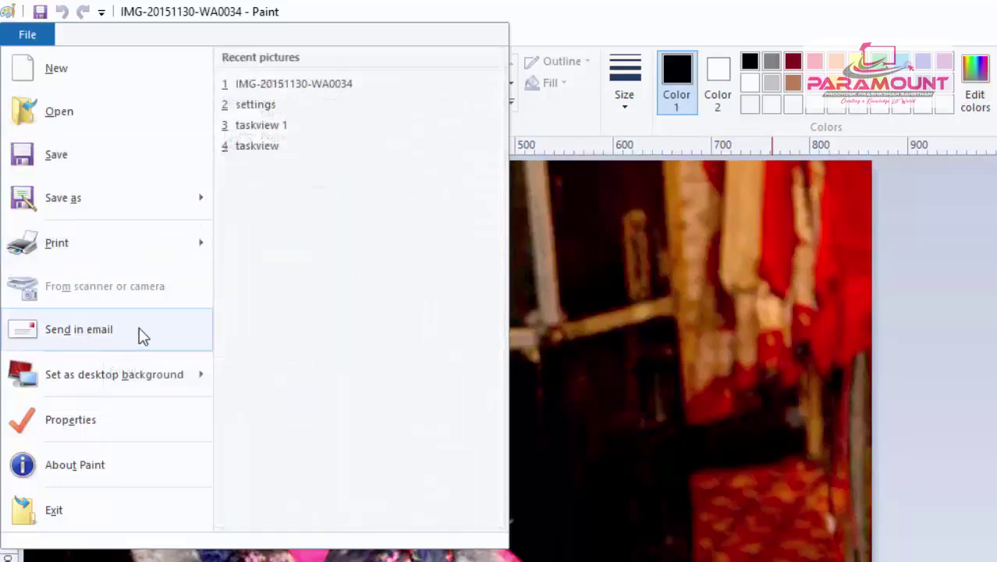
pyautogui.moveTo(60, 379)
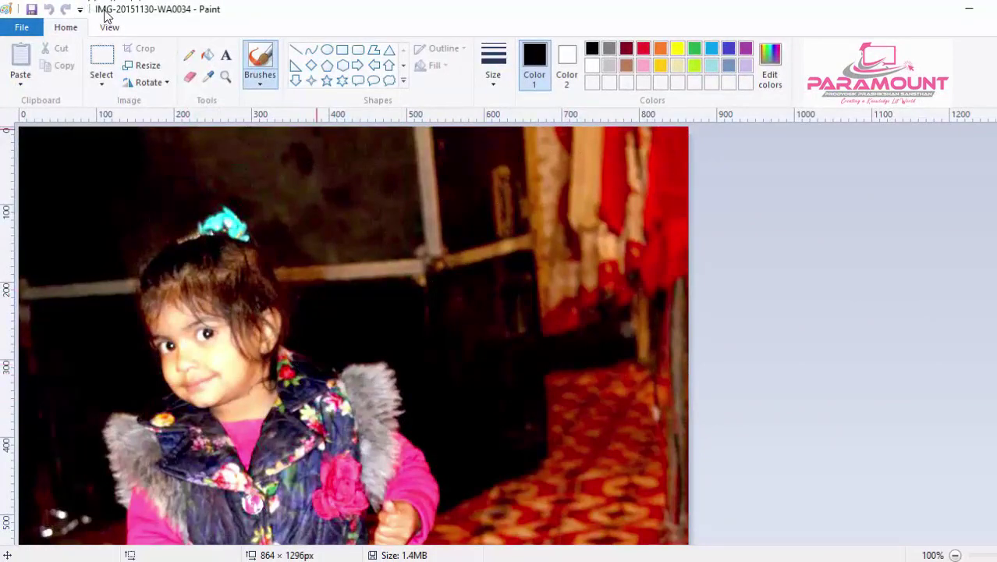
pyautogui.click(27, 35)
pyautogui.click(36, 53)
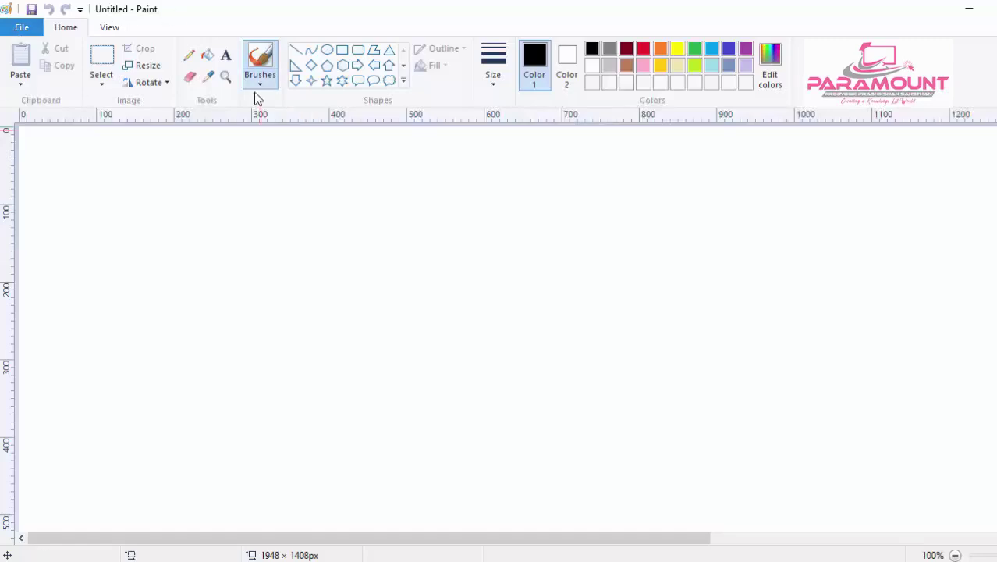
# Step: Draw a six-point star about 276 × 279 px with a black outline and fill it with orange
pyautogui.click(341, 81)
pyautogui.moveTo(181, 238); pyautogui.dragTo(394, 455)
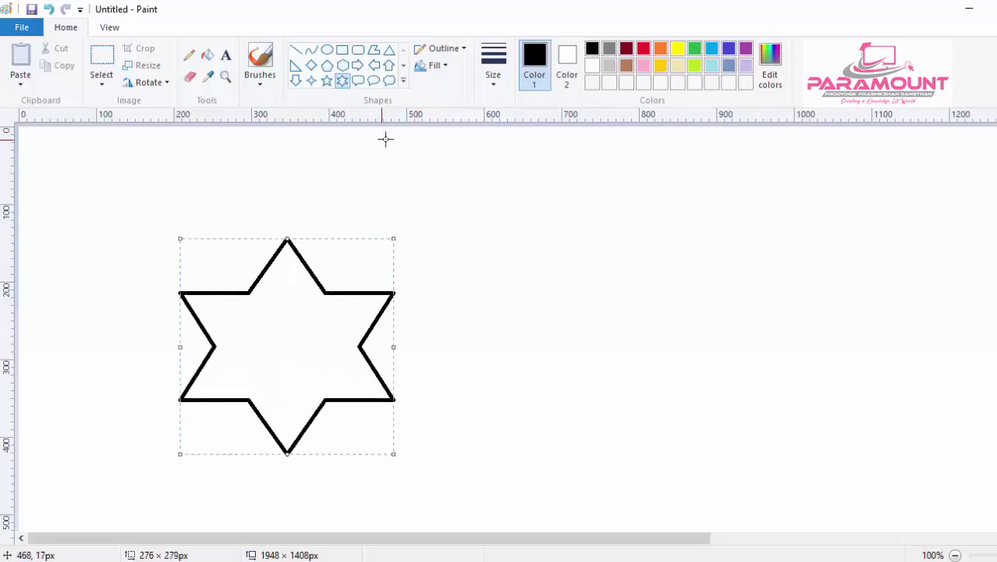
pyautogui.click(207, 54)
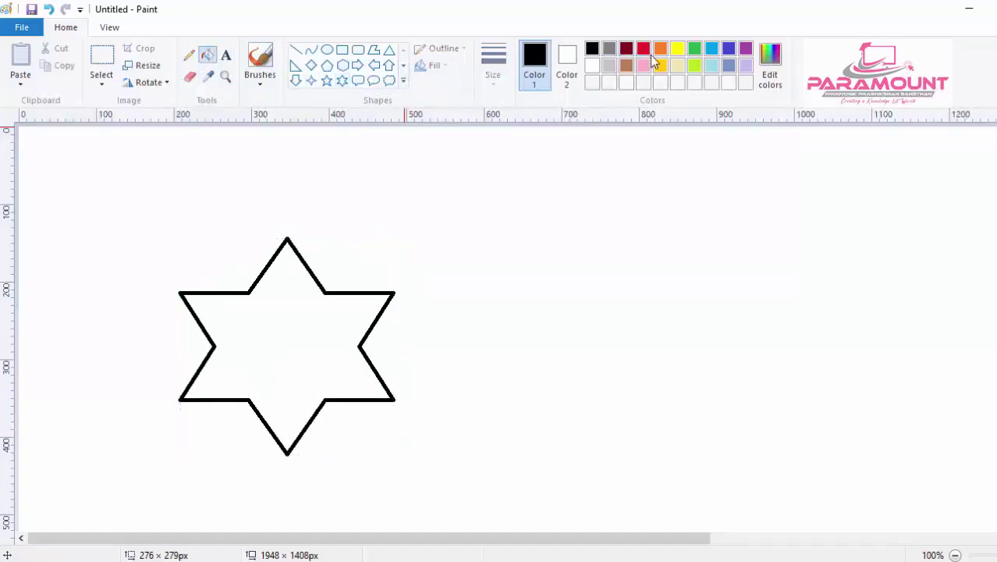
pyautogui.click(660, 48)
pyautogui.click(263, 309)
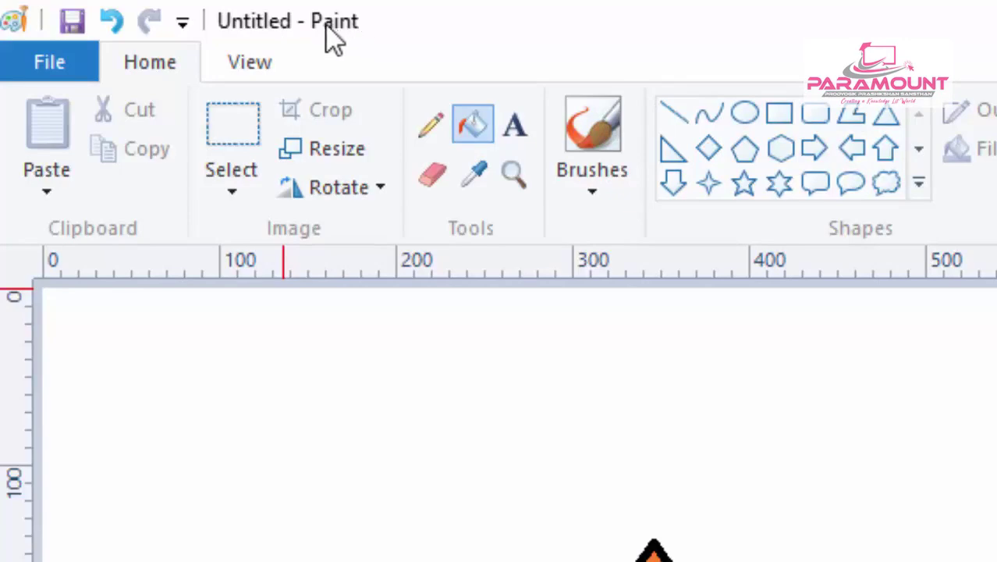
# Step: Start saving the untitled picture and choose the Pictures folder as the destination
pyautogui.click(75, 64)
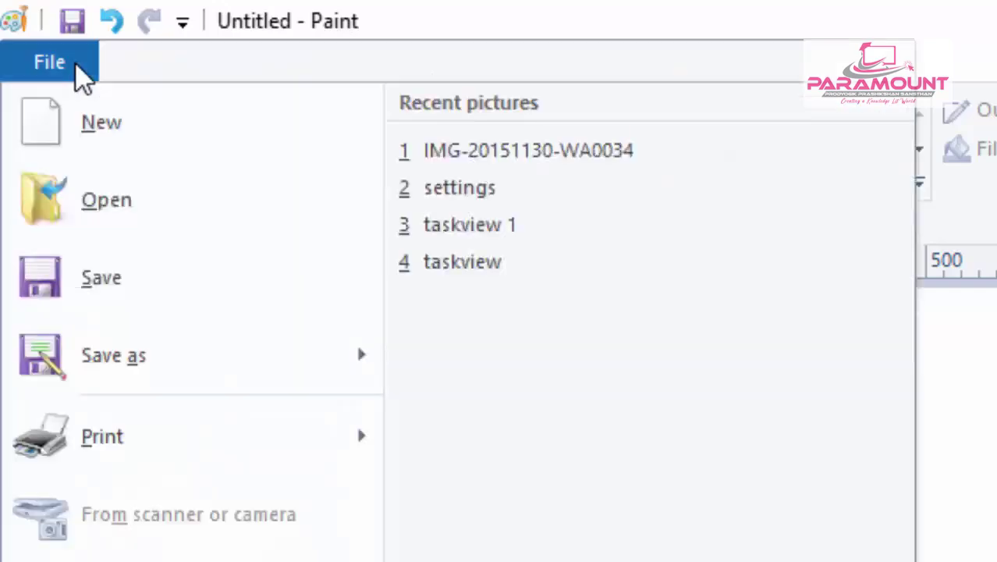
pyautogui.click(72, 285)
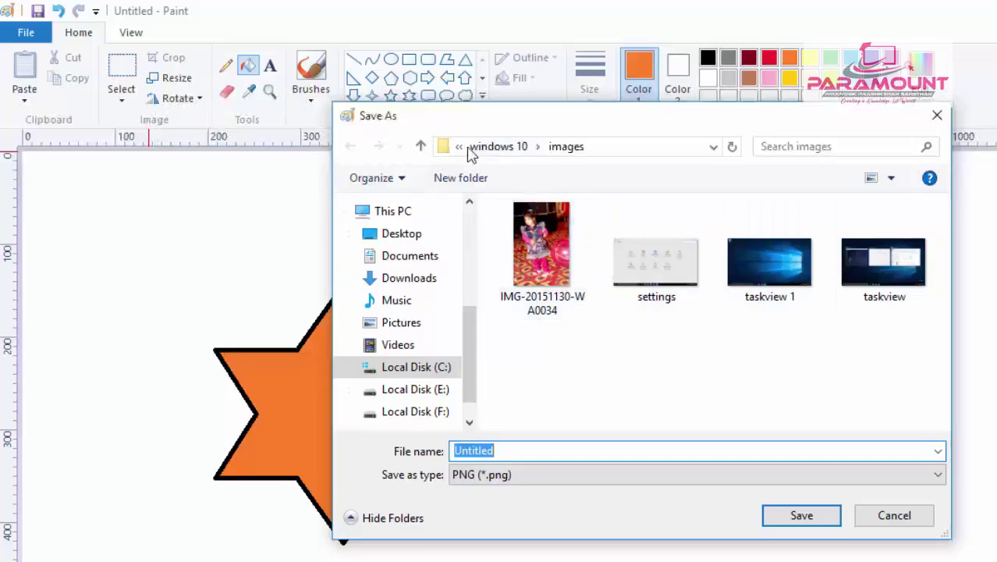
pyautogui.click(624, 148)
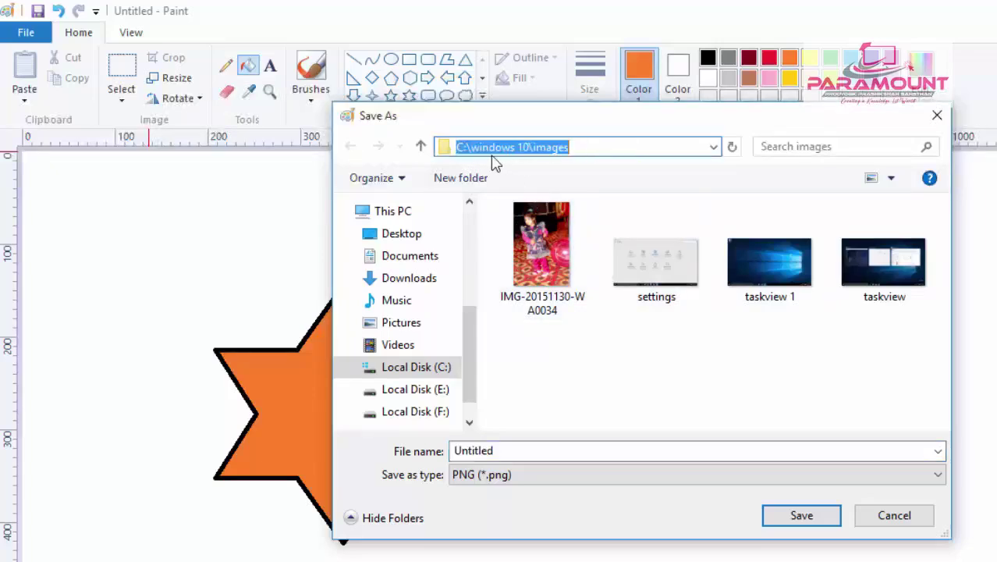
pyautogui.click(595, 146)
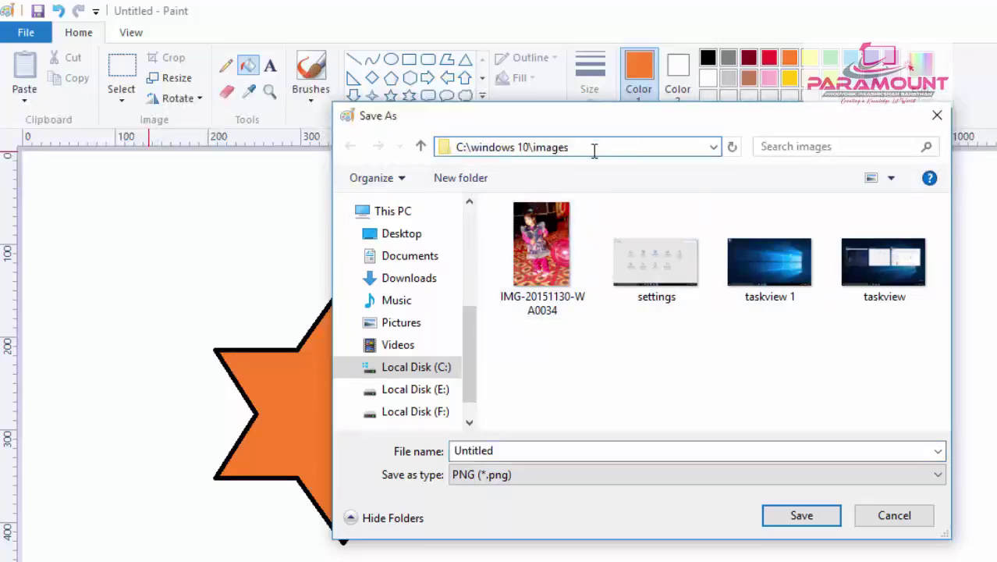
pyautogui.scroll(-1, 440, 230)
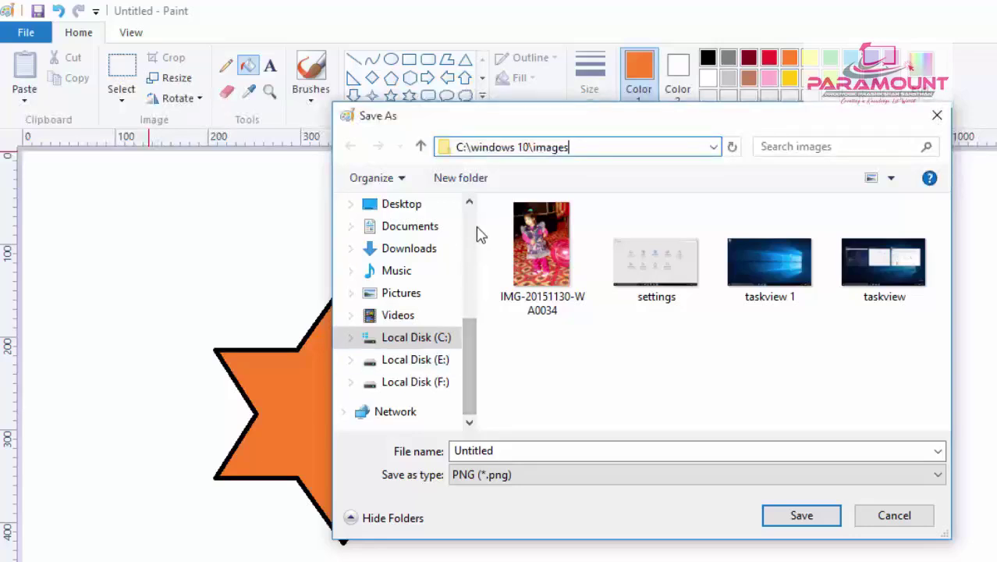
pyautogui.click(399, 300)
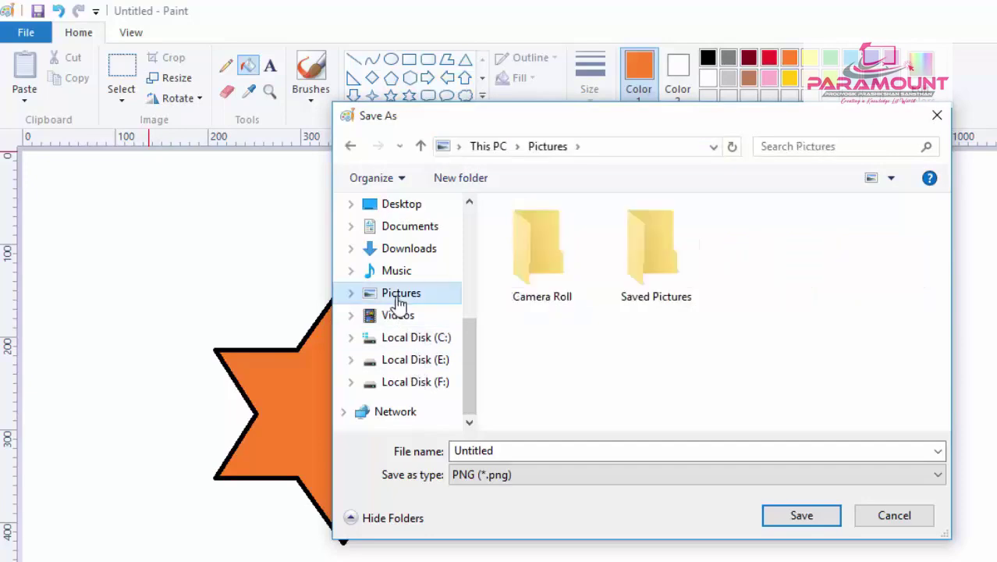
# Step: Replace the default file name with STAR for the picture being saved
pyautogui.click(508, 453)
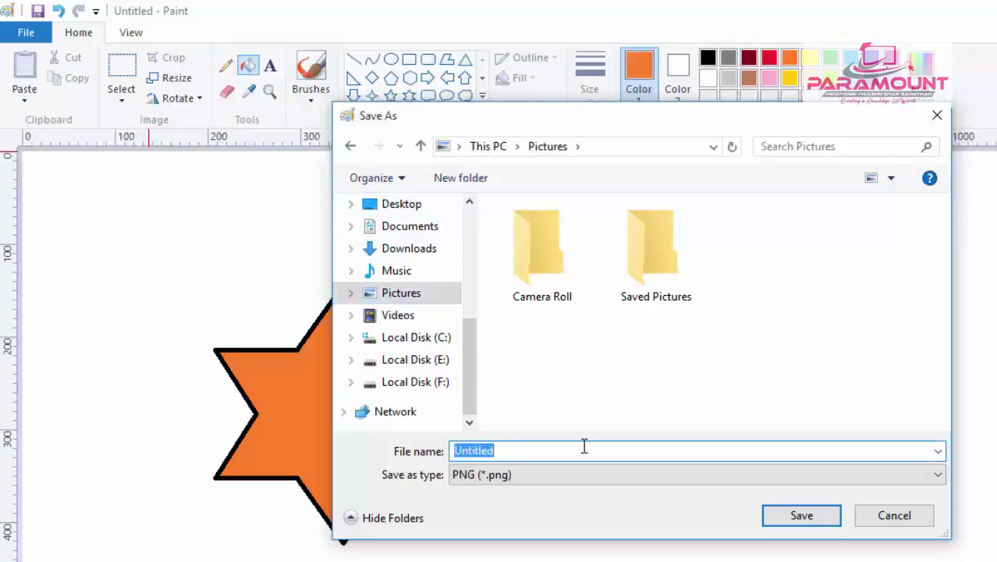
pyautogui.click(547, 449)
pyautogui.moveTo(542, 450); pyautogui.dragTo(459, 451)
pyautogui.click(457, 451)
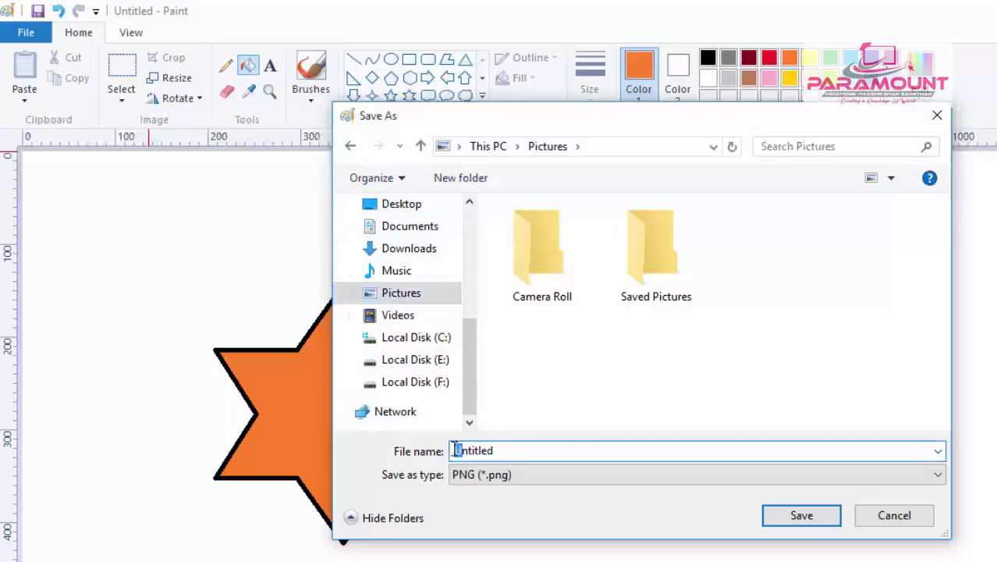
pyautogui.doubleClick(468, 452)
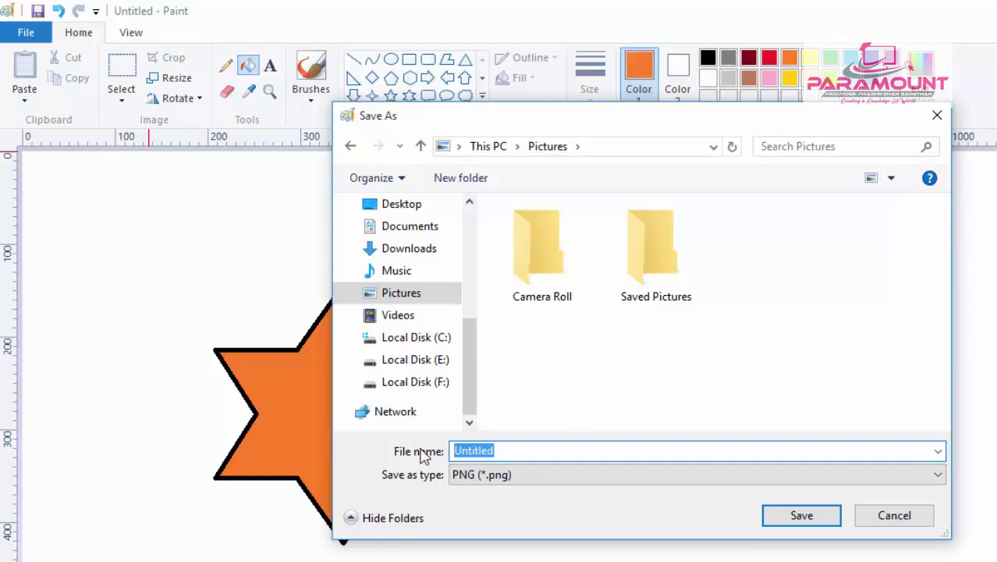
pyautogui.write('STAR')
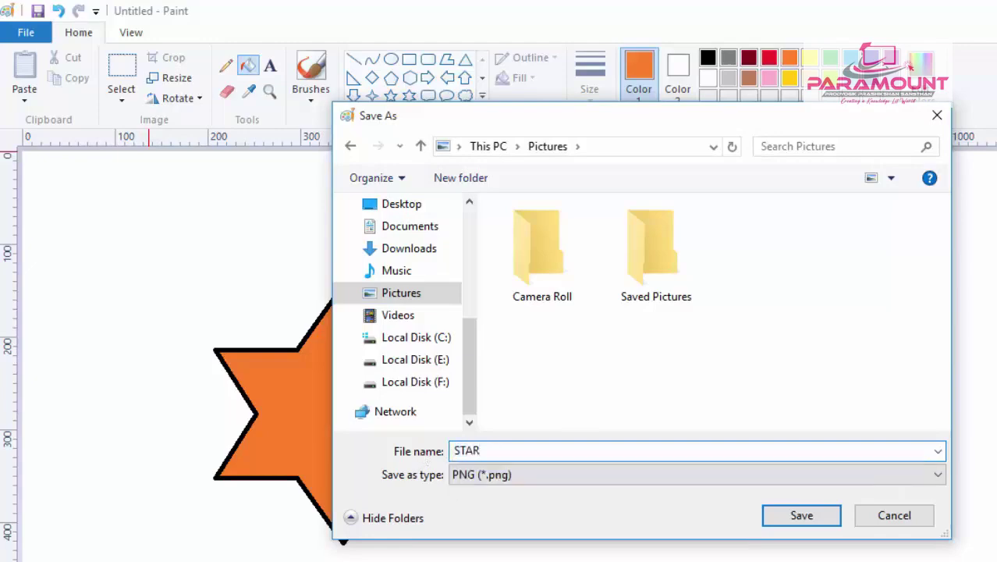
# Step: Set the file type to JPEG (*.jpg;*.jpeg;*.jpe;*.jfif) and save the picture
pyautogui.click(598, 477)
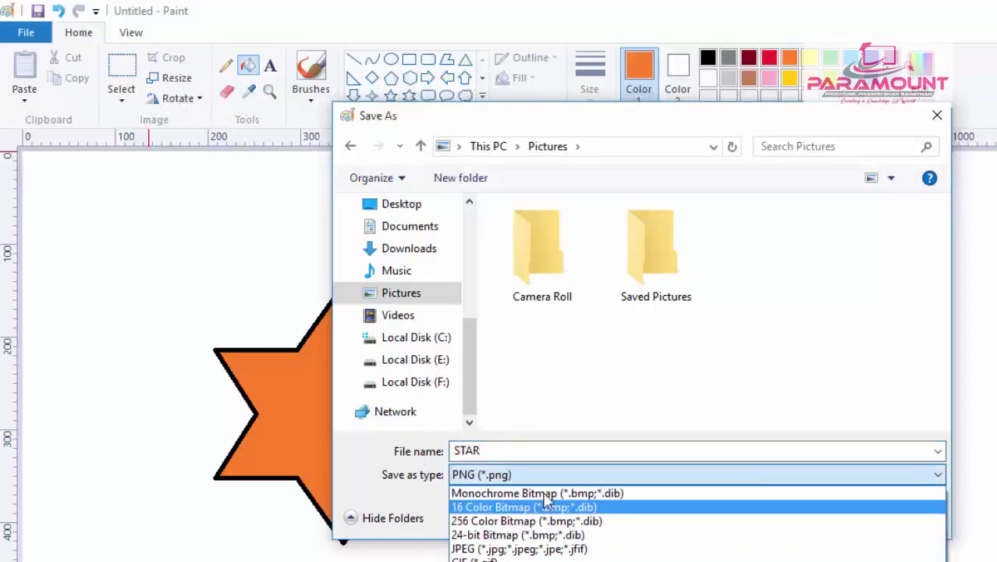
pyautogui.scroll(-1, 540, 481)
pyautogui.scroll(1, 537, 530)
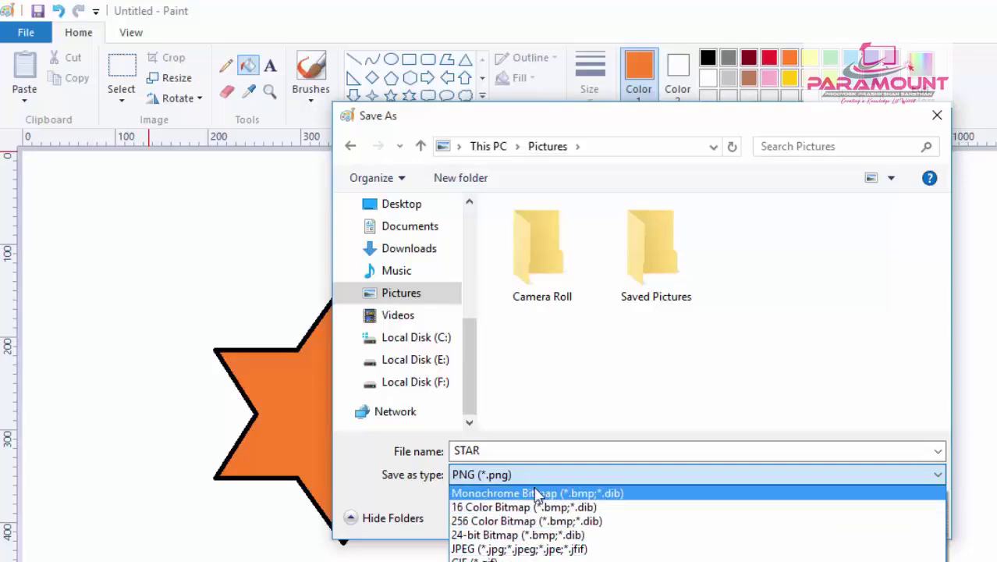
pyautogui.click(521, 549)
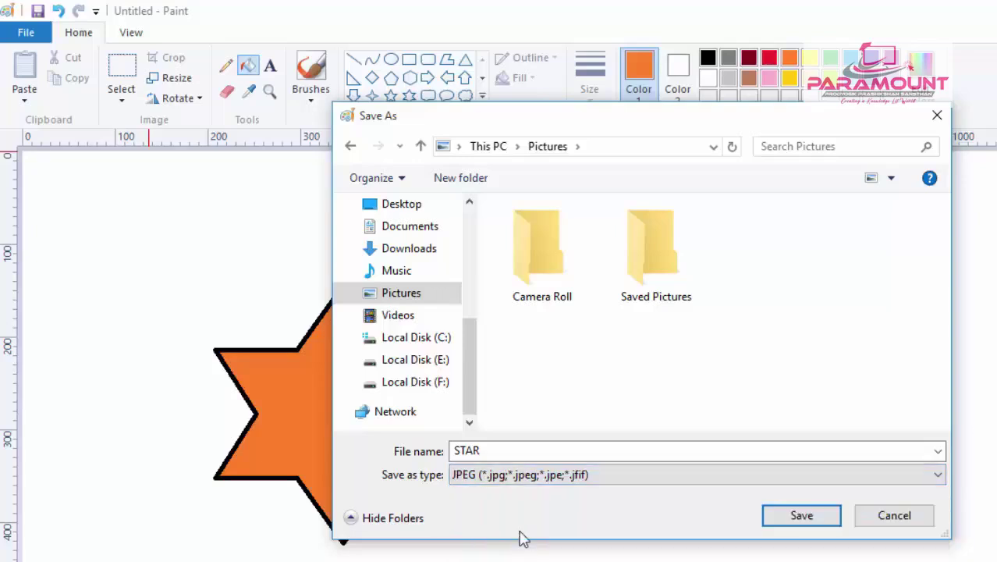
pyautogui.click(775, 521)
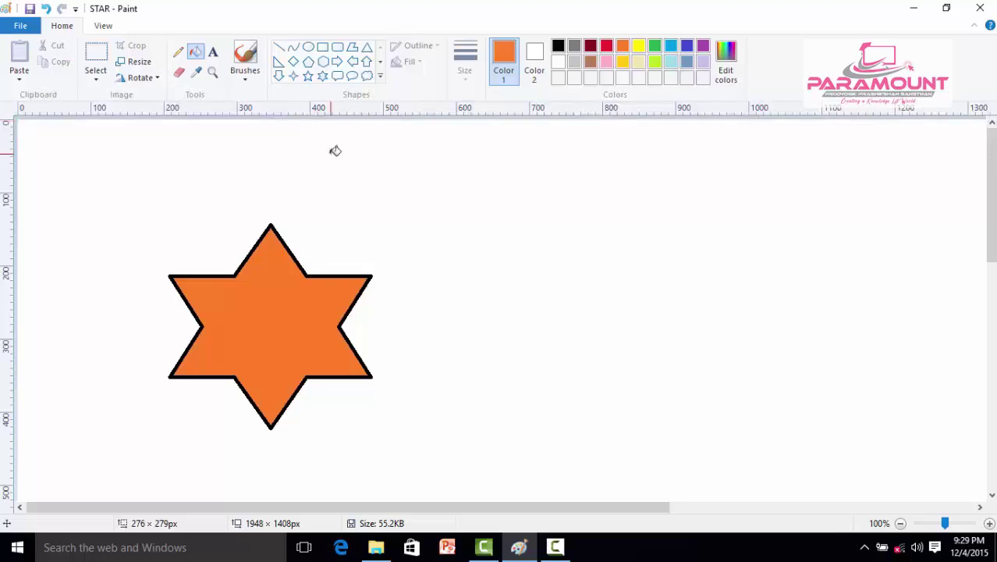
# Step: Close the Paint window and launch Paint again by searching for PAINT in Windows
pyautogui.click(985, 10)
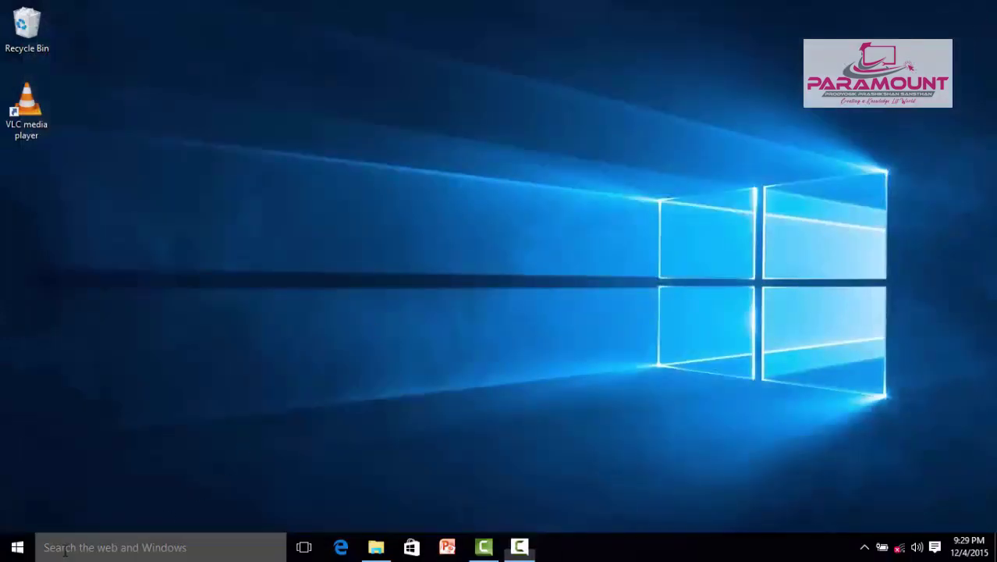
pyautogui.click(64, 548)
pyautogui.write('P')
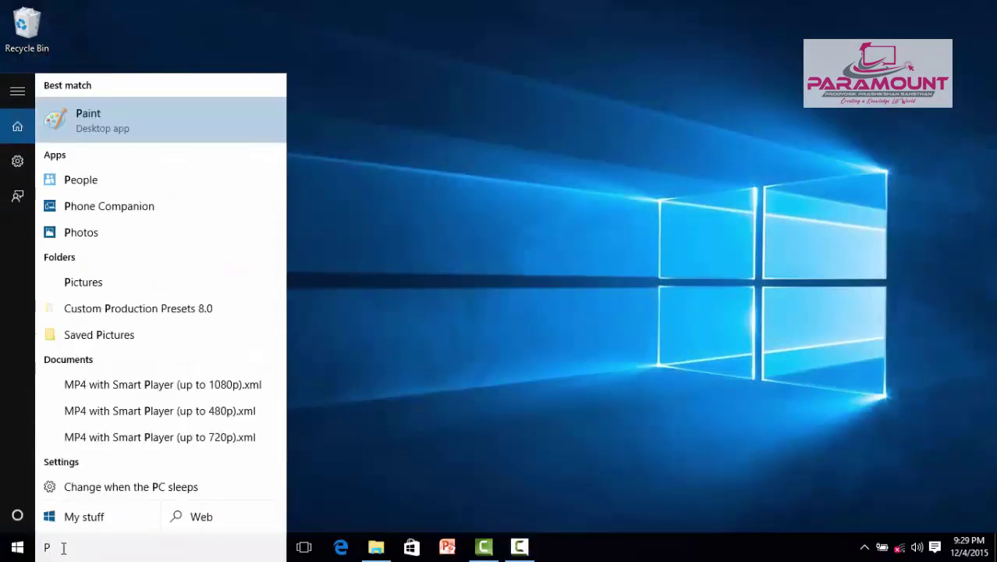
pyautogui.write('AINT')
pyautogui.press('Return')
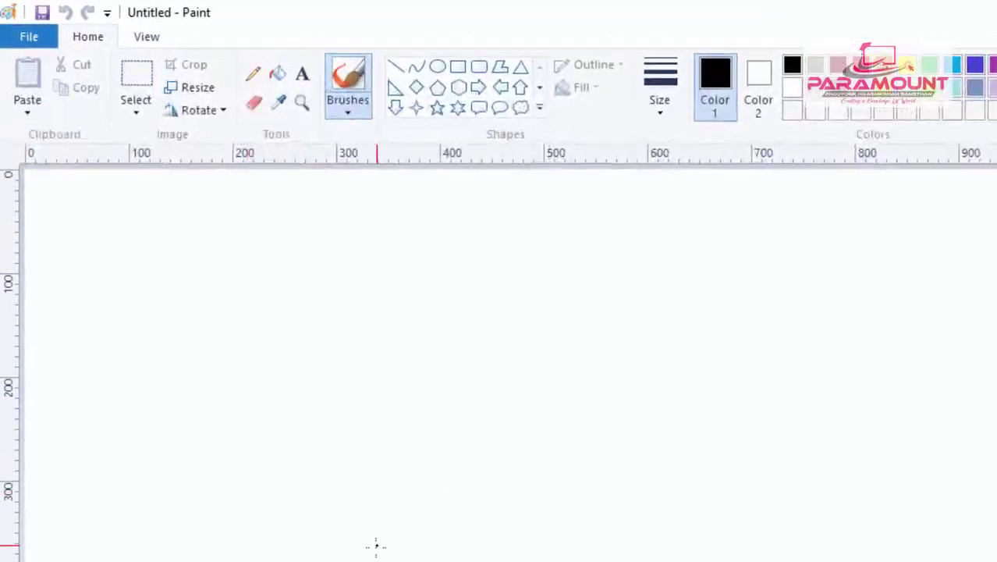
# Step: Open the saved STAR picture from the Pictures folder
pyautogui.click(28, 39)
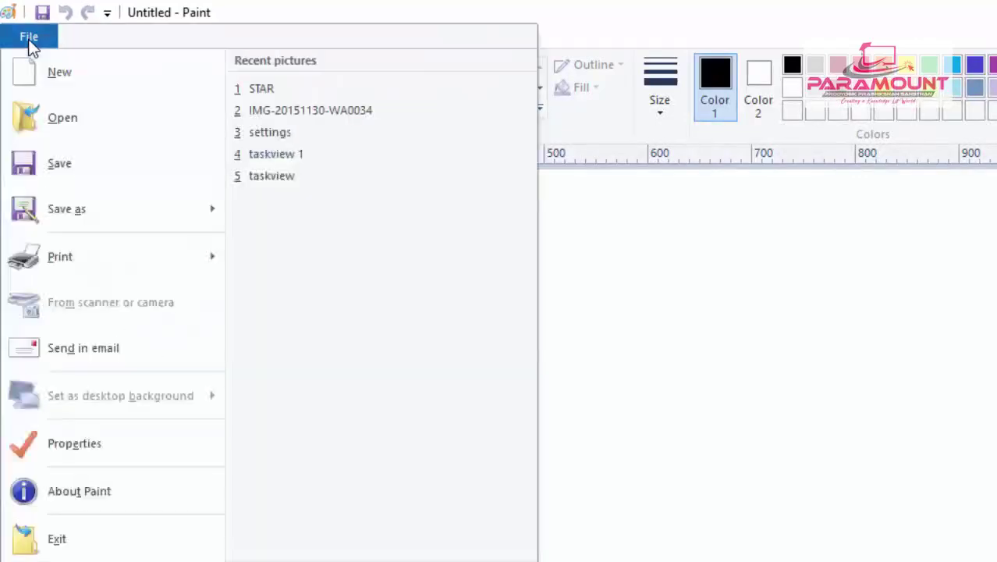
pyautogui.click(90, 123)
pyautogui.hotkey('ctrl', 'o')
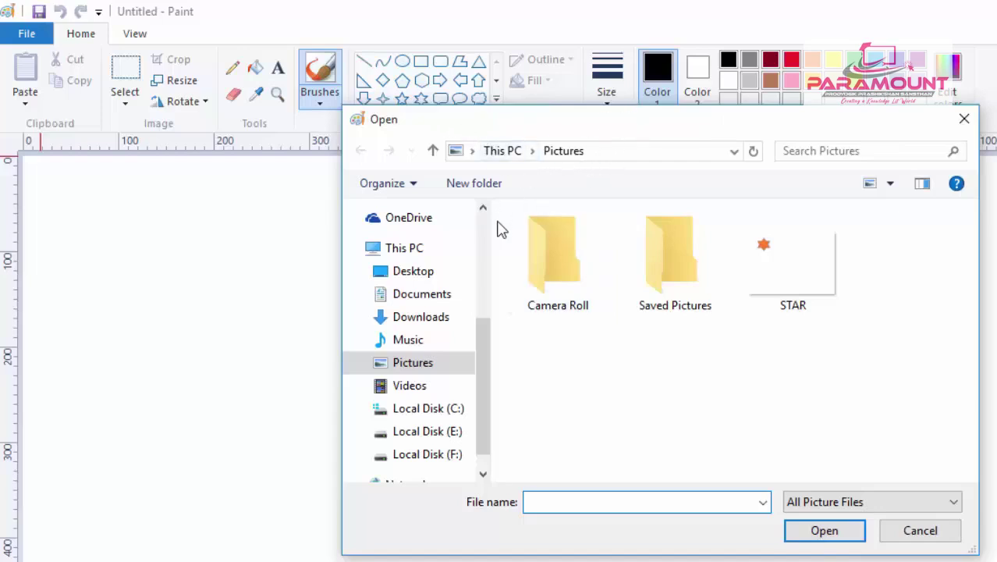
pyautogui.click(620, 158)
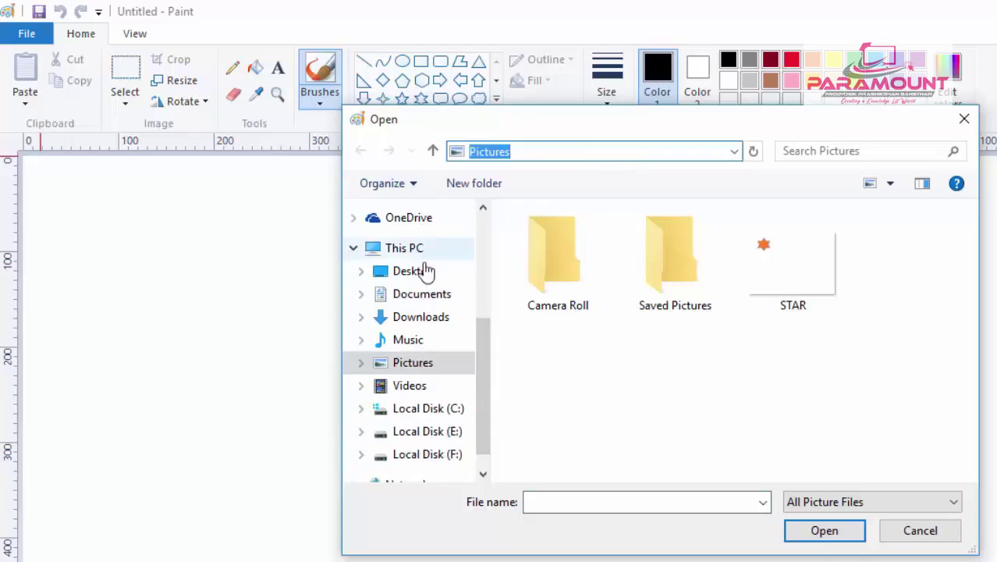
pyautogui.click(425, 373)
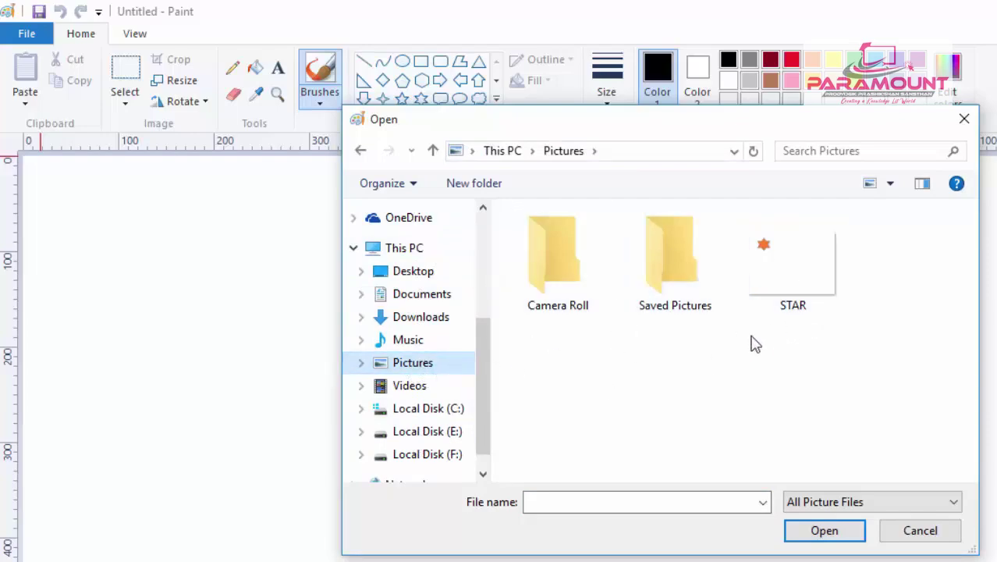
pyautogui.click(792, 262)
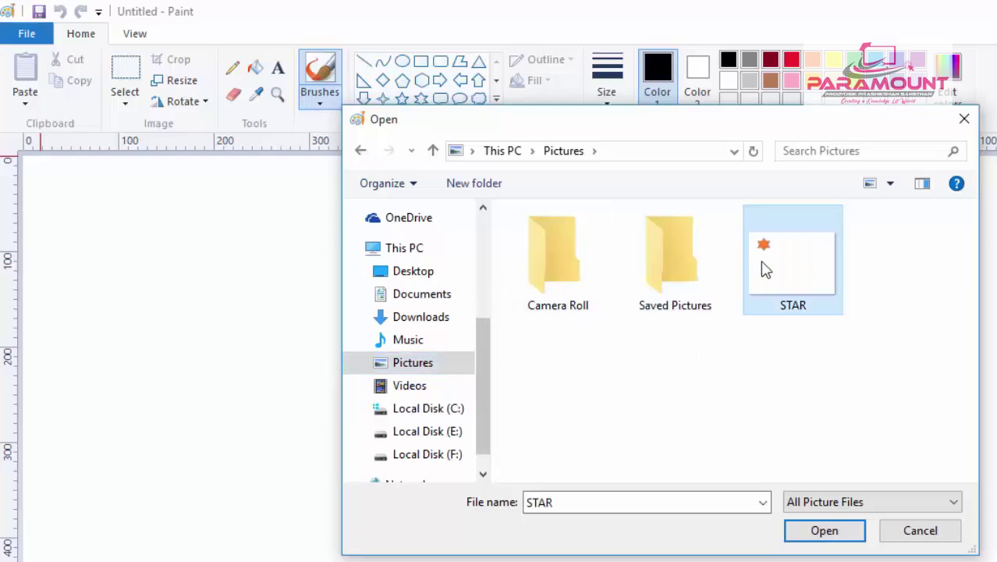
pyautogui.moveTo(794, 269)
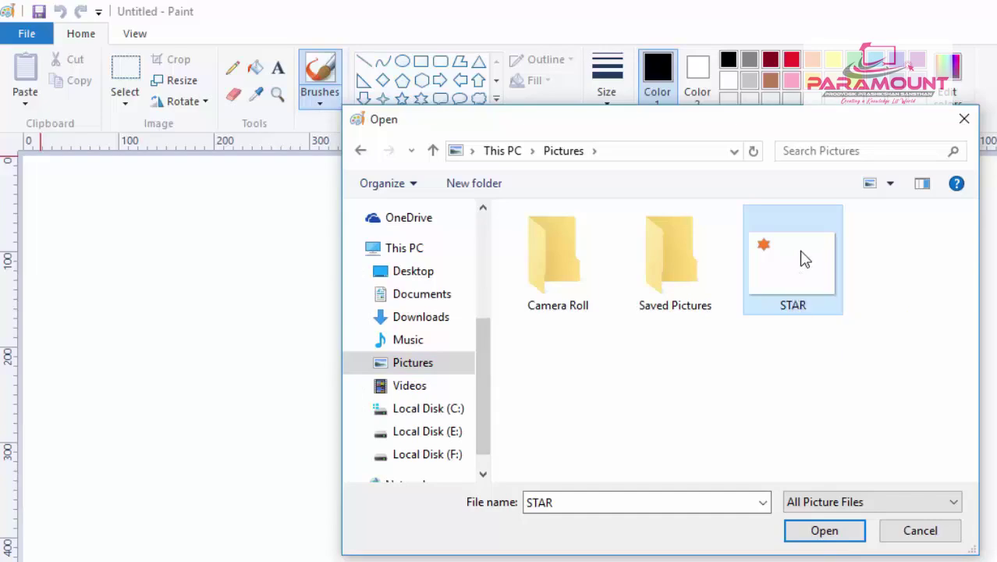
pyautogui.click(824, 530)
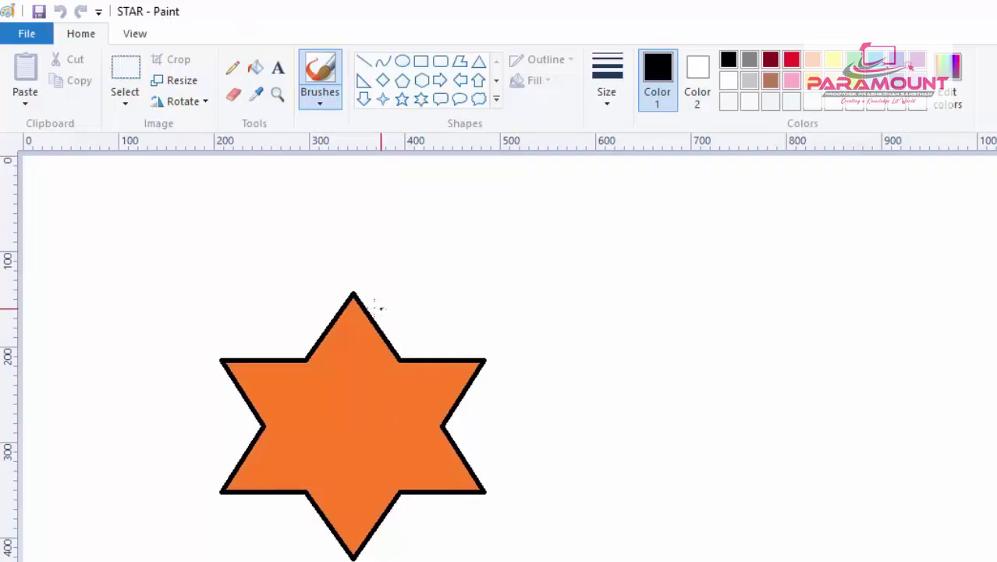
# Step: Save a copy of the star picture in the Pictures folder under the name STAR TWO
pyautogui.click(30, 35)
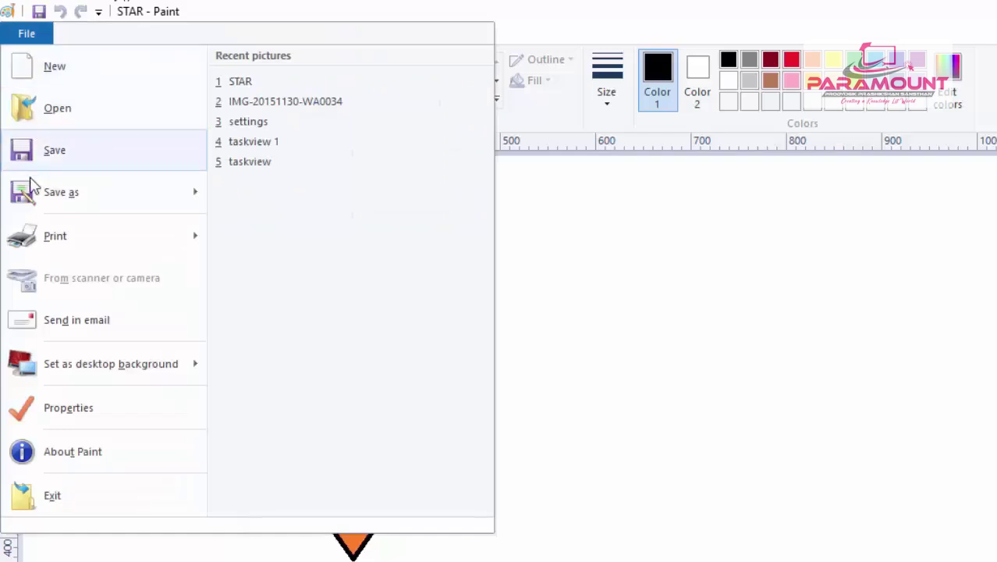
pyautogui.moveTo(33, 194)
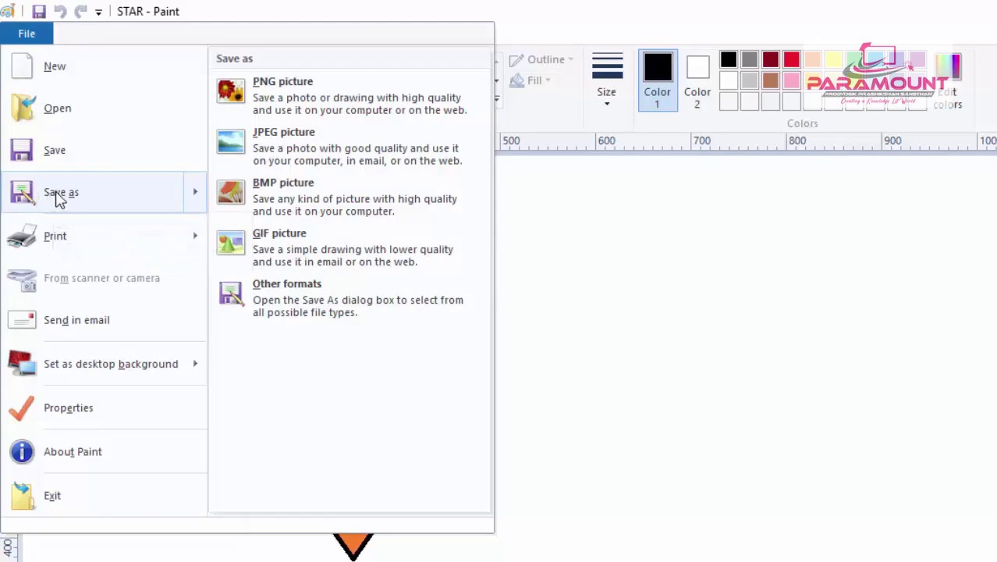
pyautogui.click(58, 195)
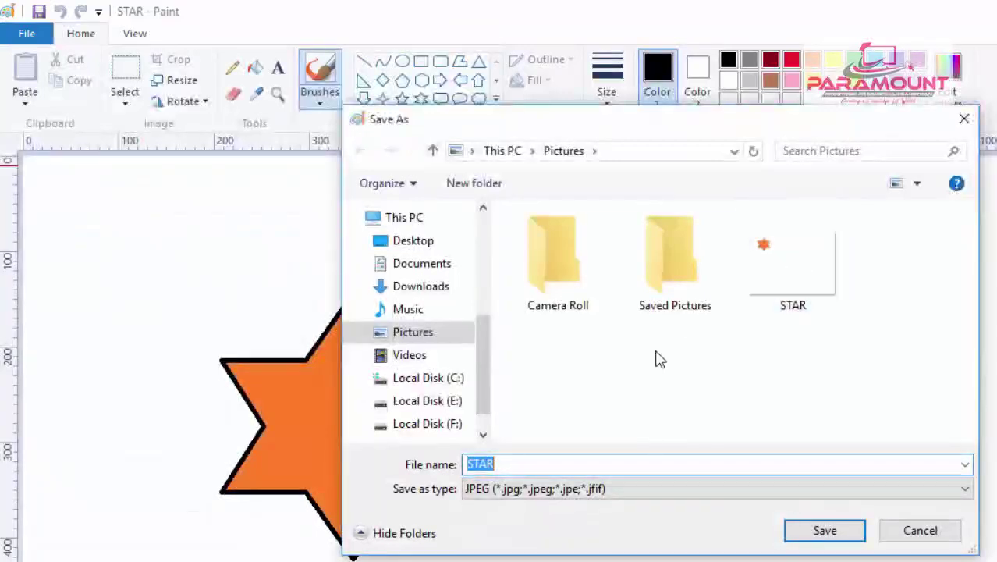
pyautogui.click(514, 464)
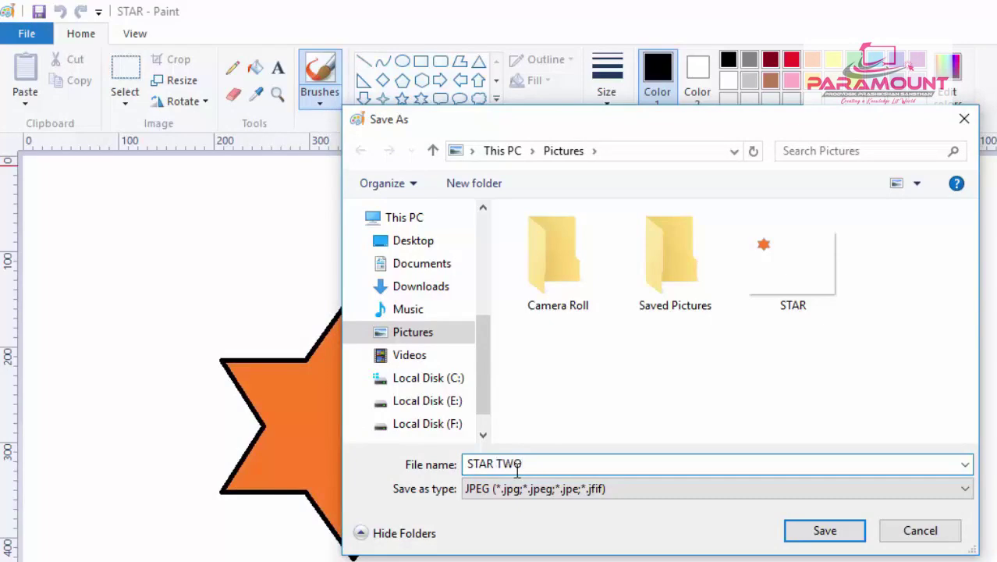
pyautogui.write('TWO')
pyautogui.click(794, 529)
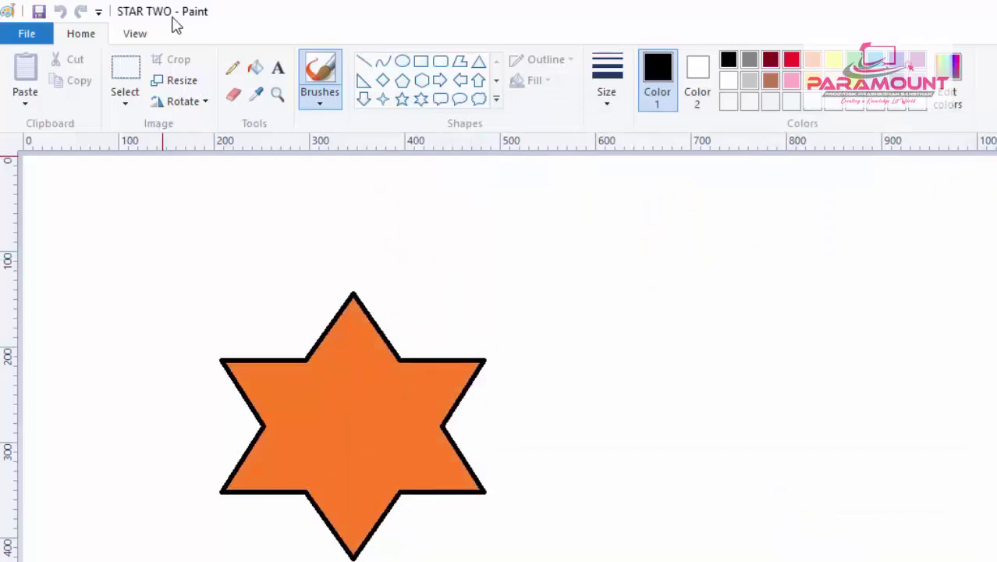
pyautogui.click(26, 33)
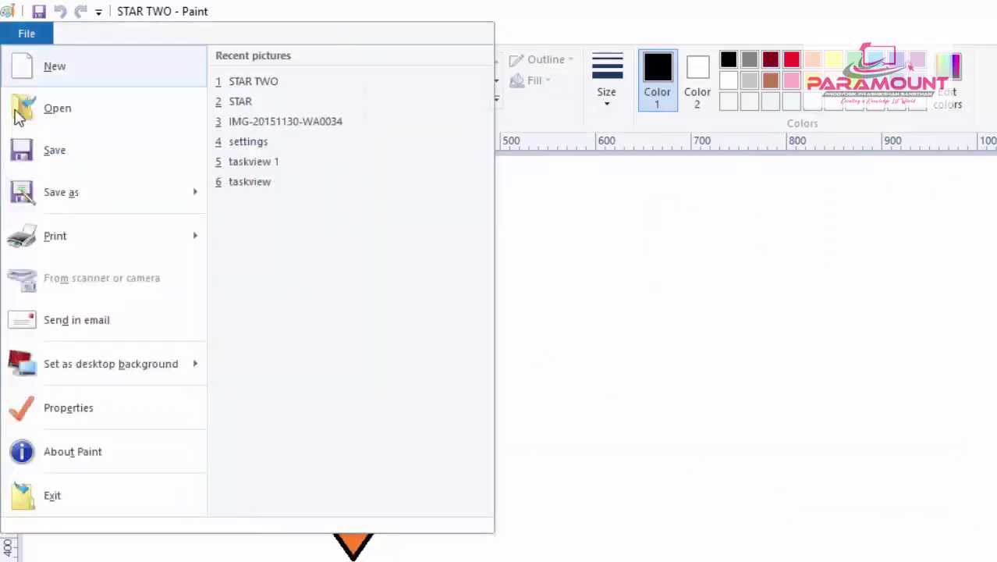
pyautogui.click(17, 200)
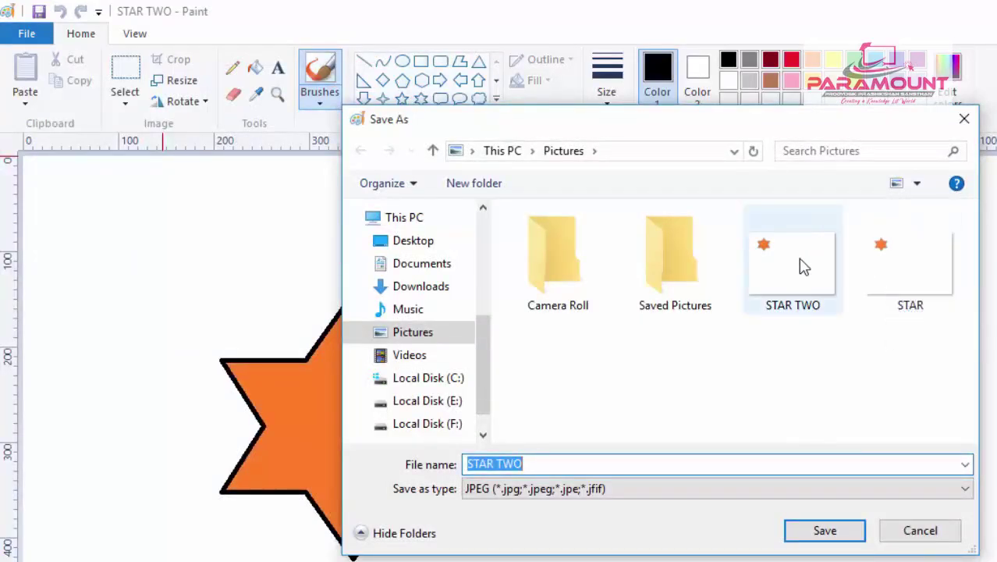
pyautogui.click(566, 464)
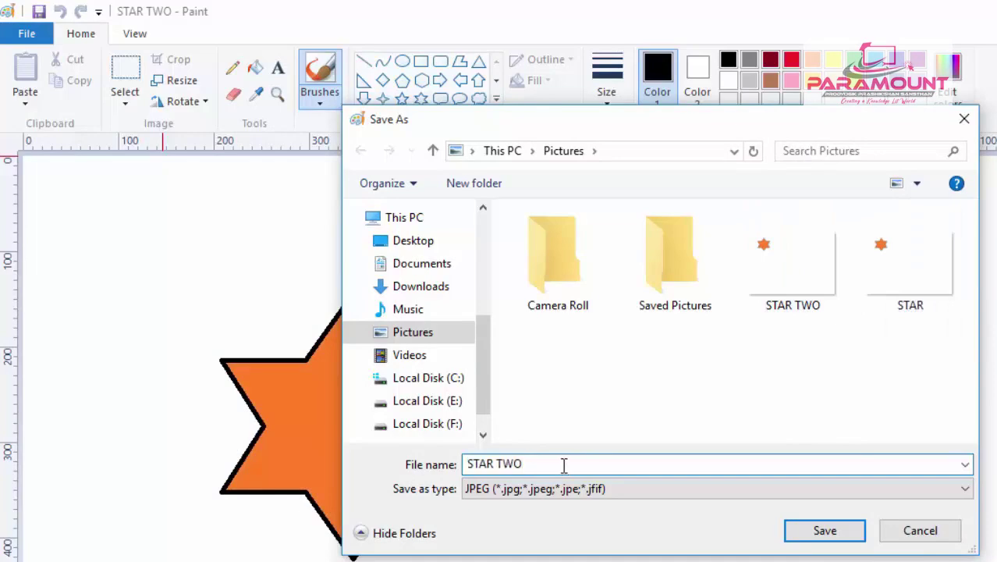
pyautogui.press('Return')
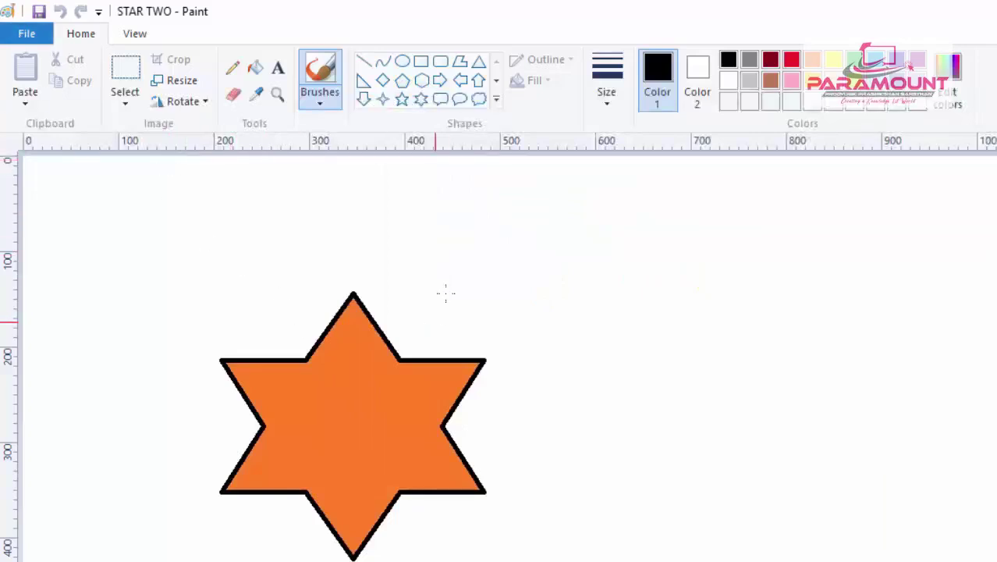
# Step: Draw a rectangle about 230 by 115 px above and to the right of the star and fill it with black
pyautogui.click(420, 62)
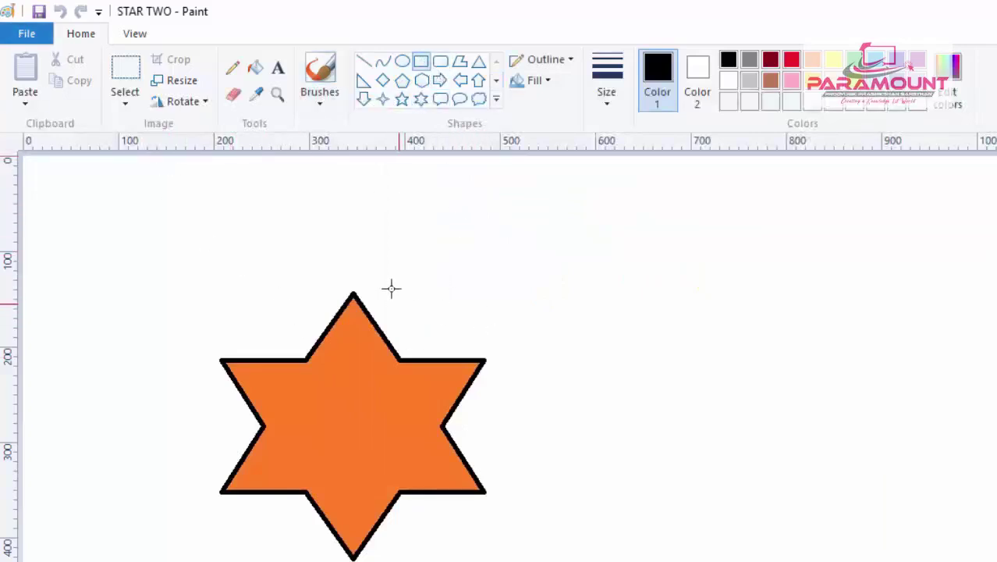
pyautogui.moveTo(411, 221)
pyautogui.mouseDown()
pyautogui.moveTo(539, 321)
pyautogui.moveTo(629, 329)
pyautogui.mouseUp()
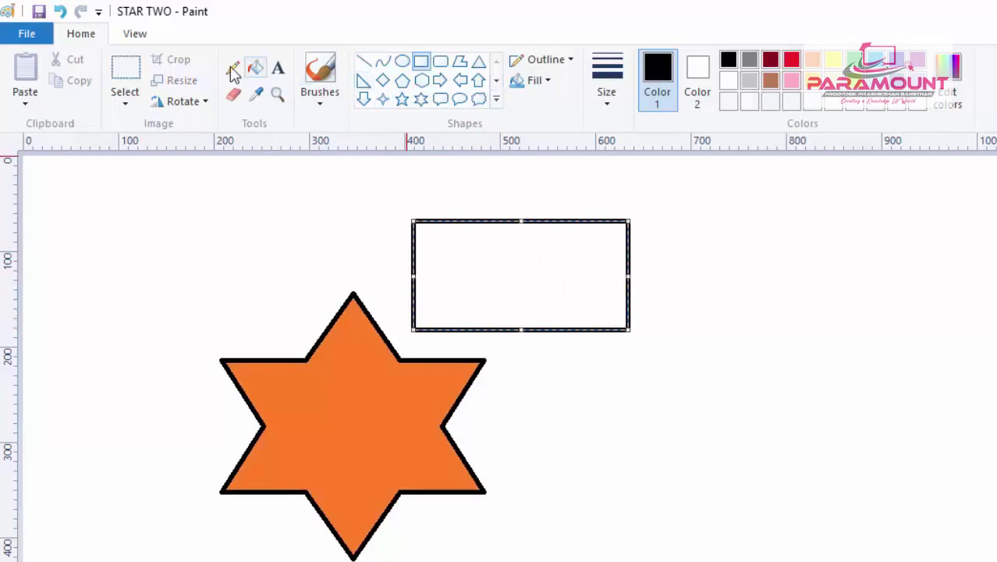
pyautogui.click(255, 68)
pyautogui.click(533, 262)
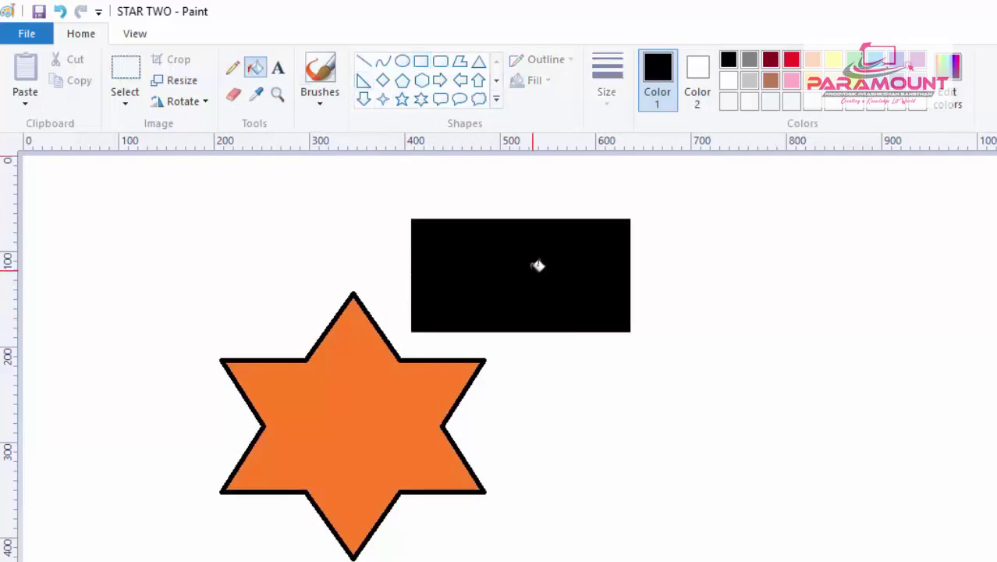
# Step: Save a copy of the edited picture in the Pictures folder as a JPEG named STAR THREE
pyautogui.click(38, 34)
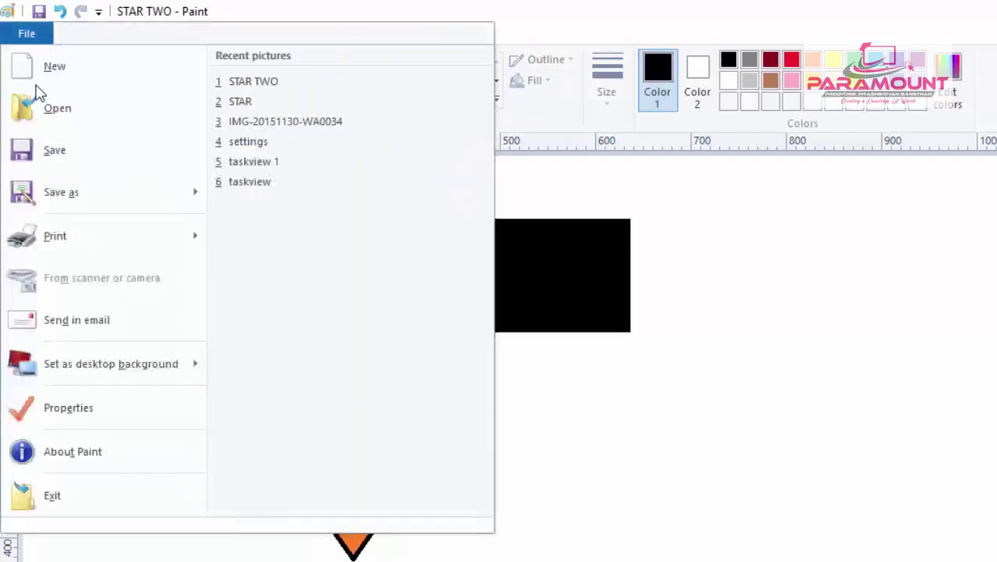
pyautogui.click(37, 200)
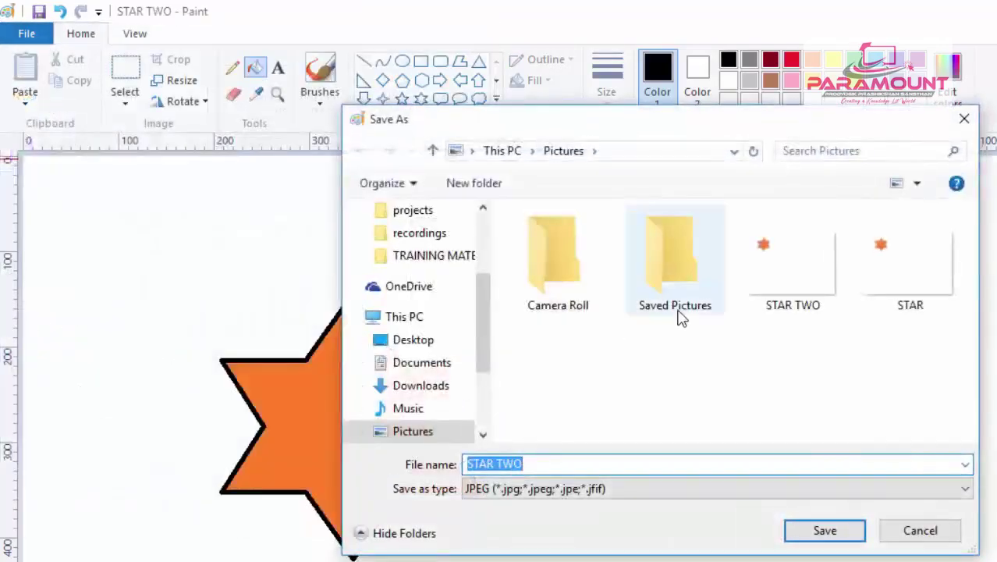
pyautogui.click(562, 463)
pyautogui.moveTo(522, 457); pyautogui.dragTo(506, 457)
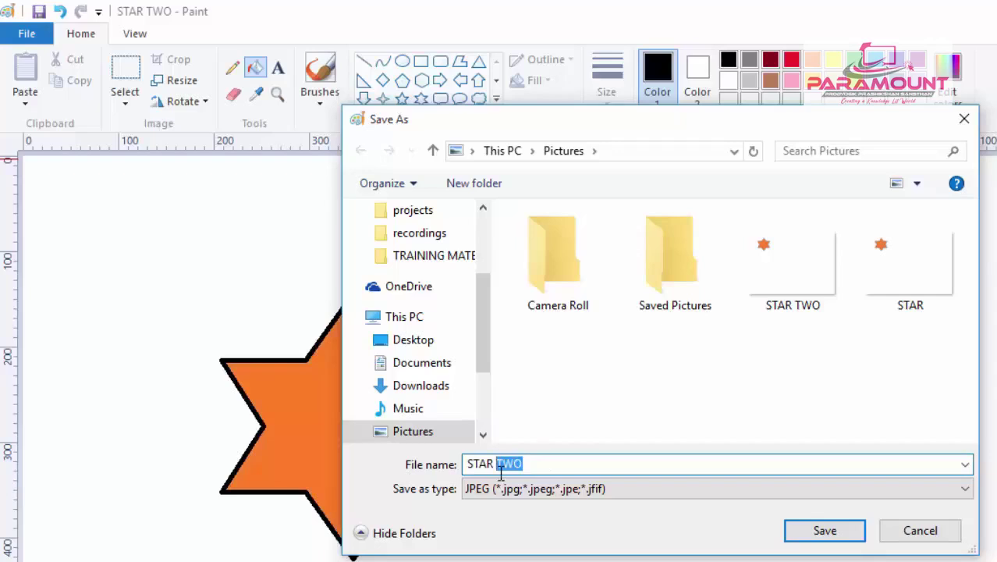
pyautogui.write('THREE')
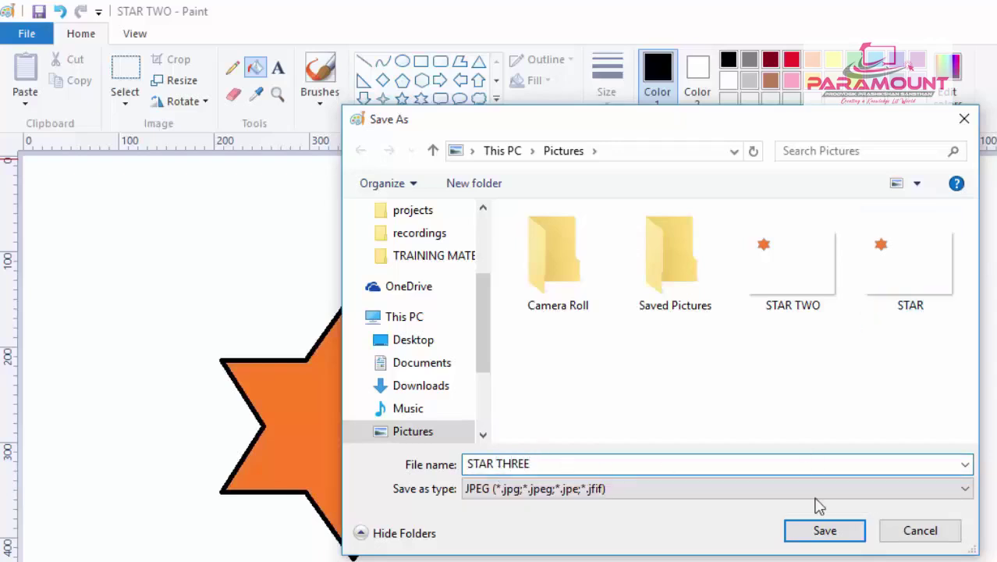
pyautogui.click(824, 528)
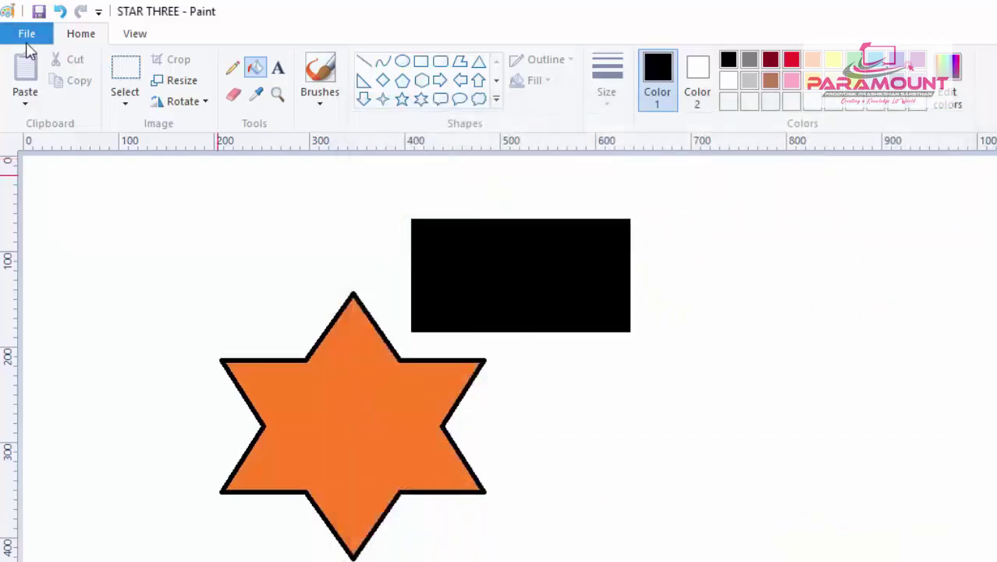
# Step: View the saved star pictures in the Pictures folder through the Open dialog without opening any of them
pyautogui.click(26, 45)
pyautogui.click(31, 107)
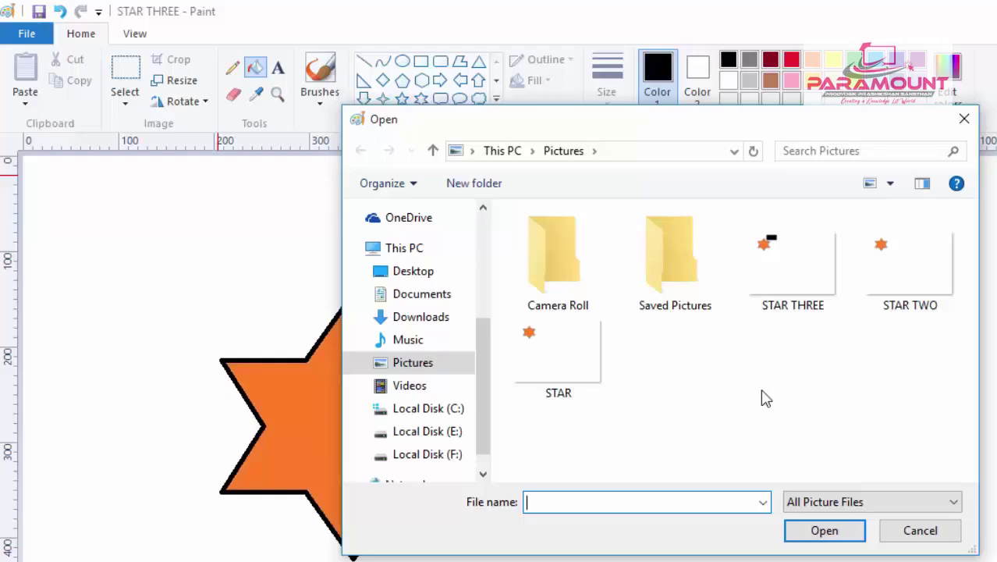
pyautogui.click(912, 530)
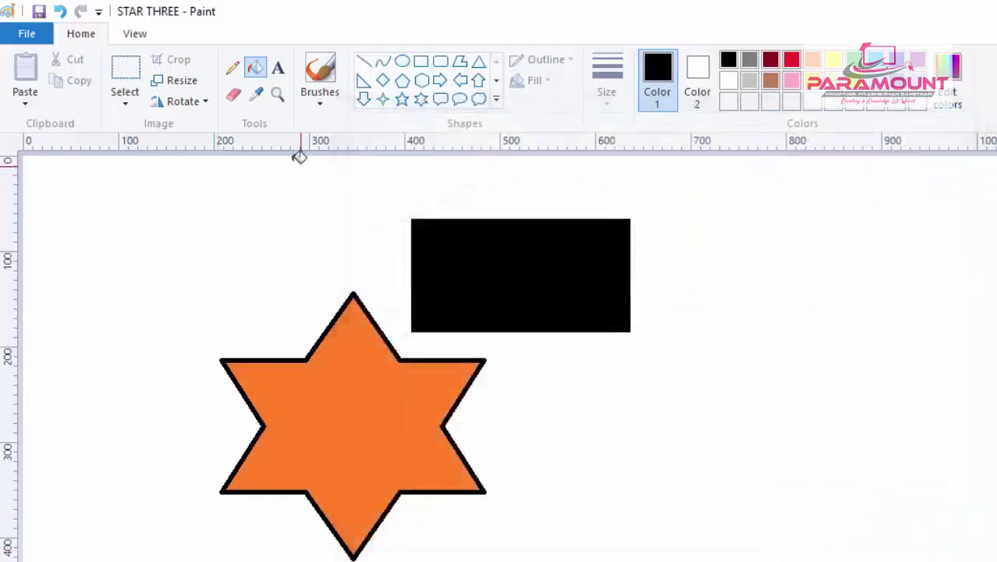
# Step: Review the available printers, page range and number of copies in the Print dialog, and leave it without printing
pyautogui.click(43, 33)
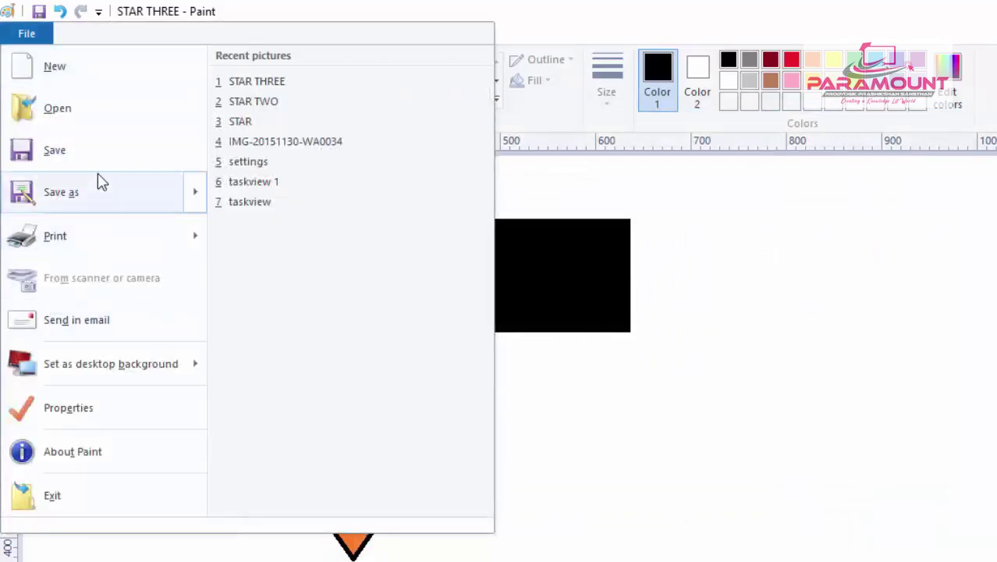
pyautogui.moveTo(182, 243)
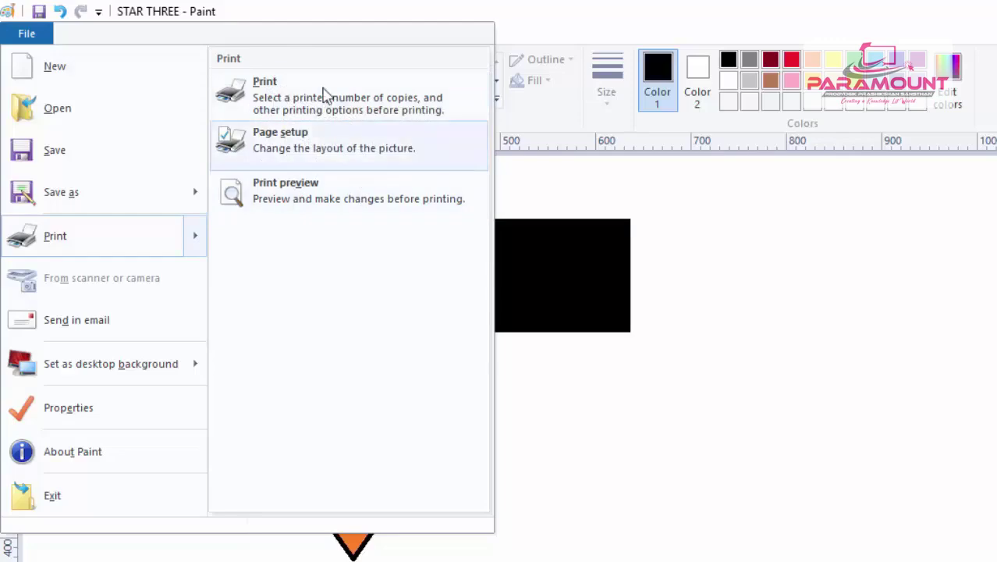
pyautogui.click(315, 106)
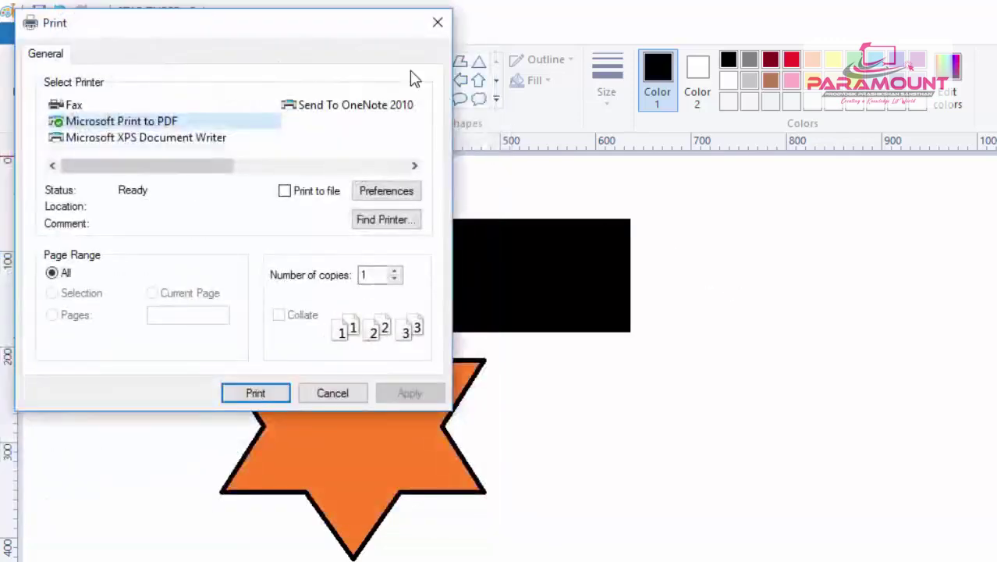
pyautogui.moveTo(349, 67); pyautogui.dragTo(574, 139)
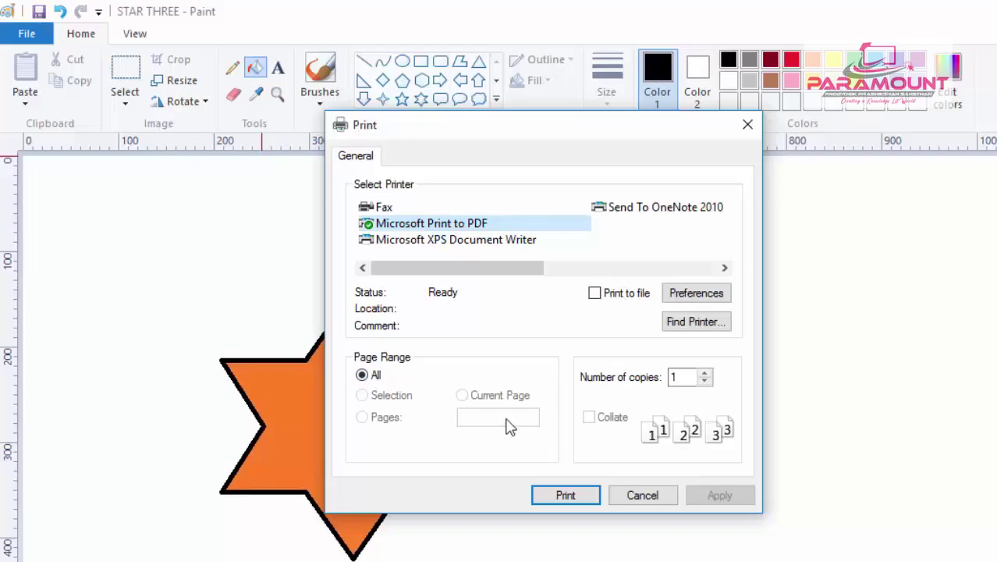
pyautogui.click(705, 379)
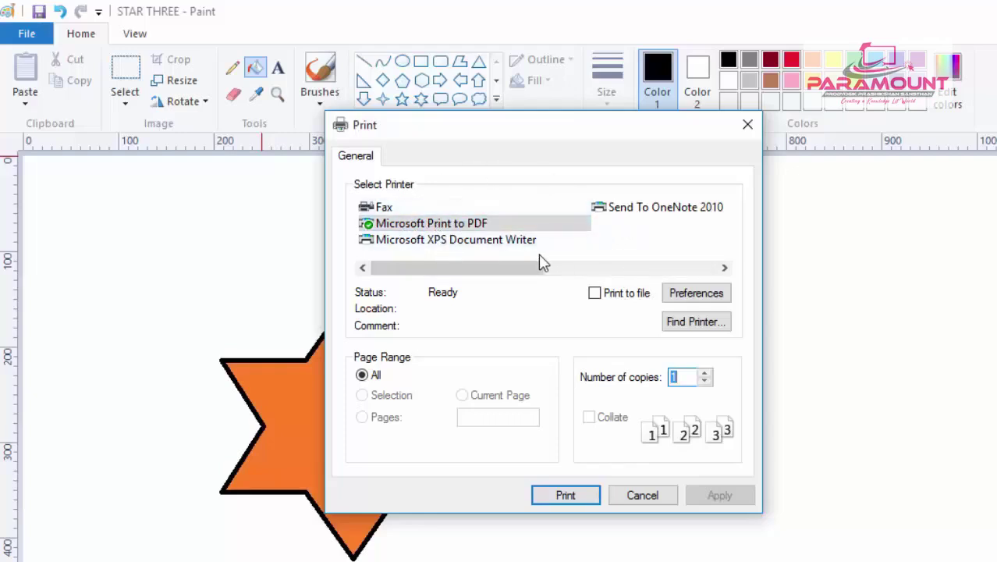
pyautogui.click(460, 243)
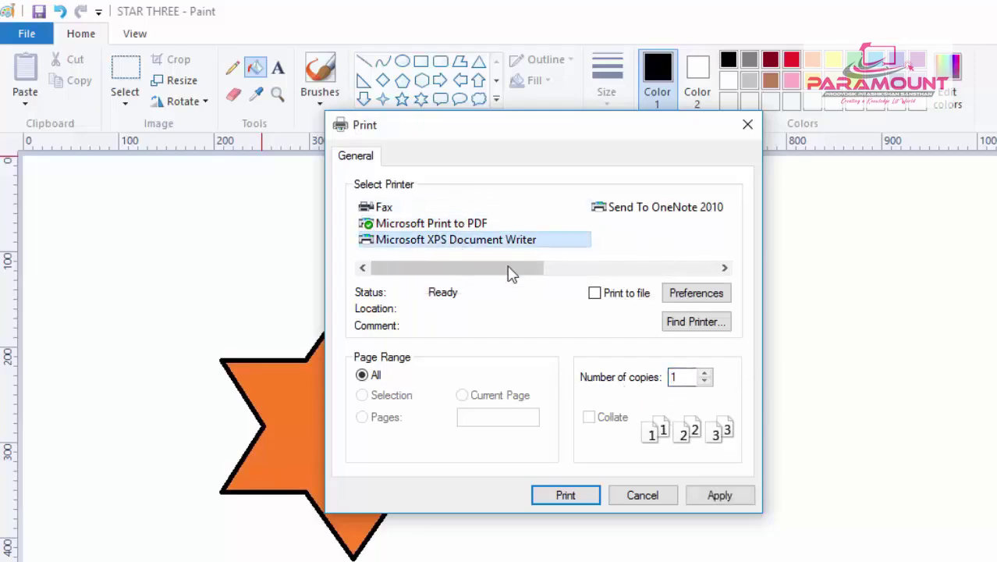
pyautogui.click(642, 495)
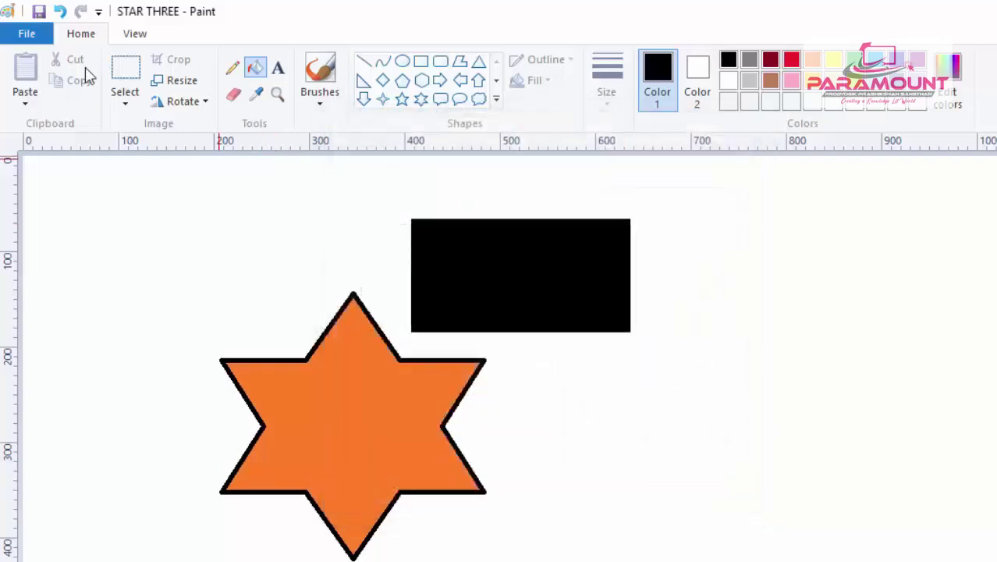
# Step: Open the page setup for printing and set the paper size to A4
pyautogui.click(27, 34)
pyautogui.moveTo(73, 236)
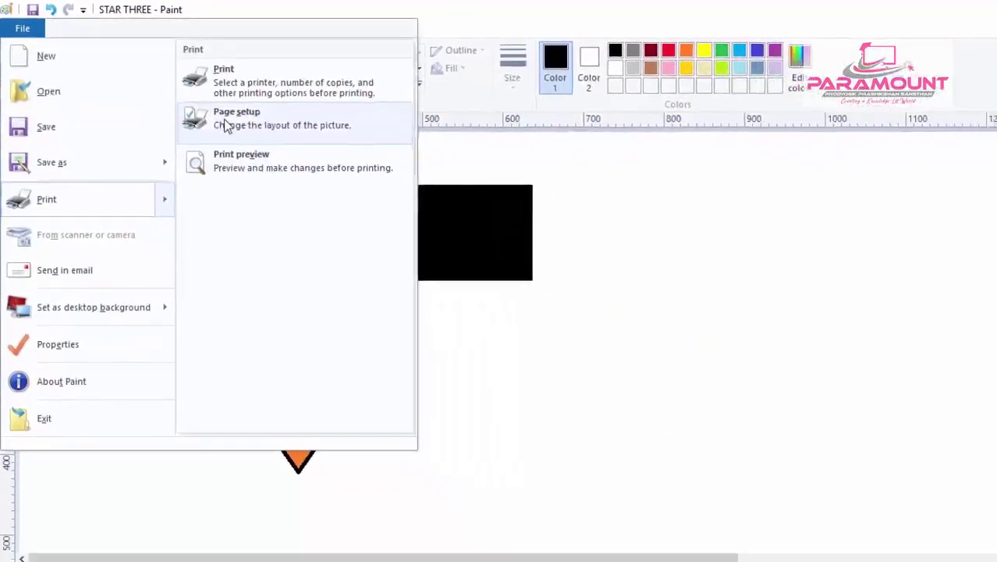
pyautogui.click(262, 145)
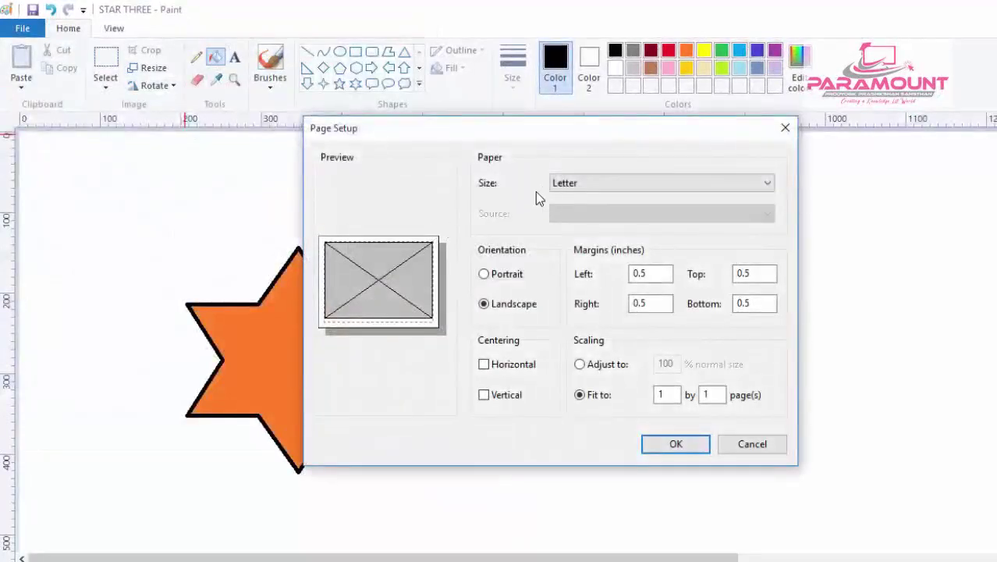
pyautogui.click(573, 187)
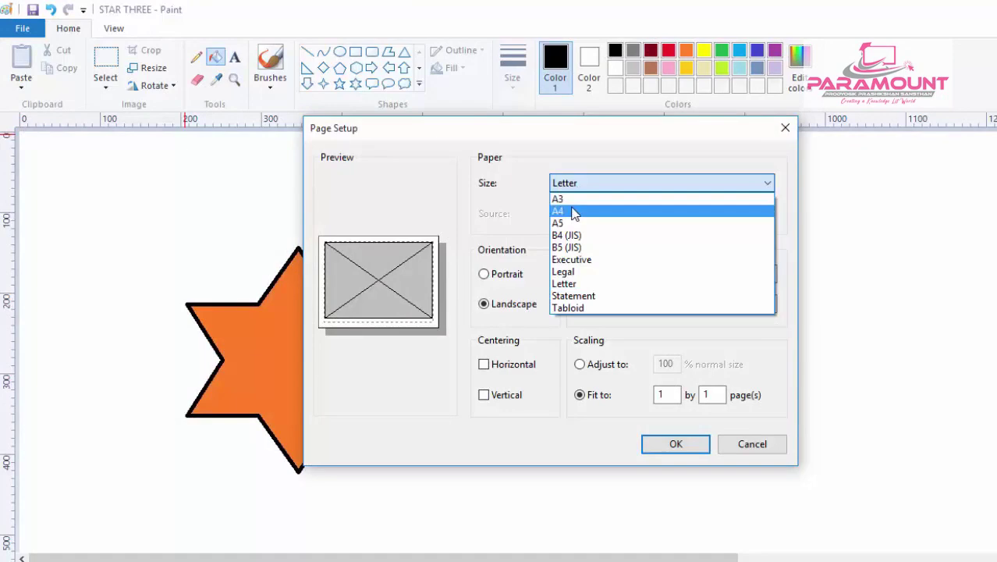
pyautogui.click(573, 212)
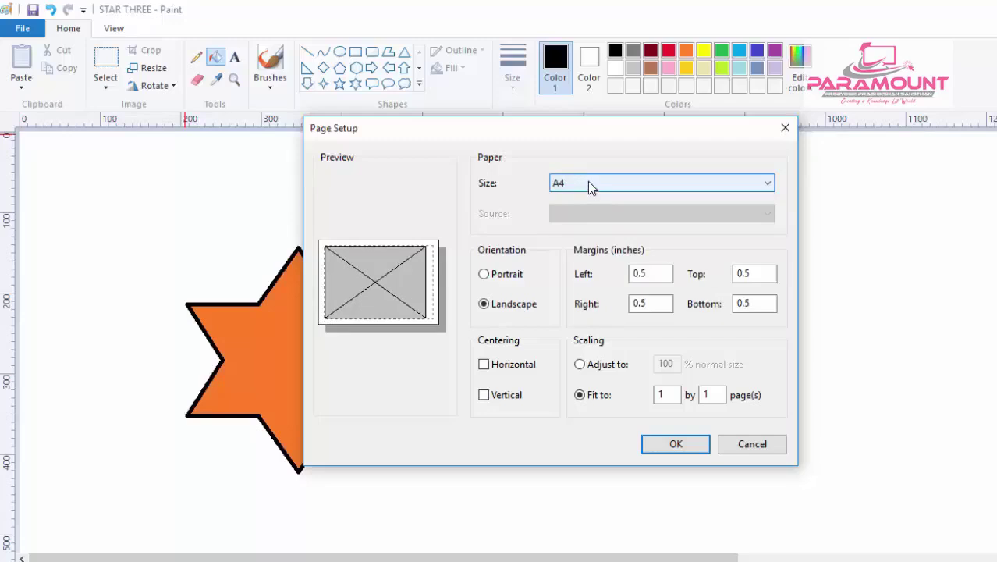
# Step: Try the Legal and A3 paper sizes in the page setup
pyautogui.click(587, 186)
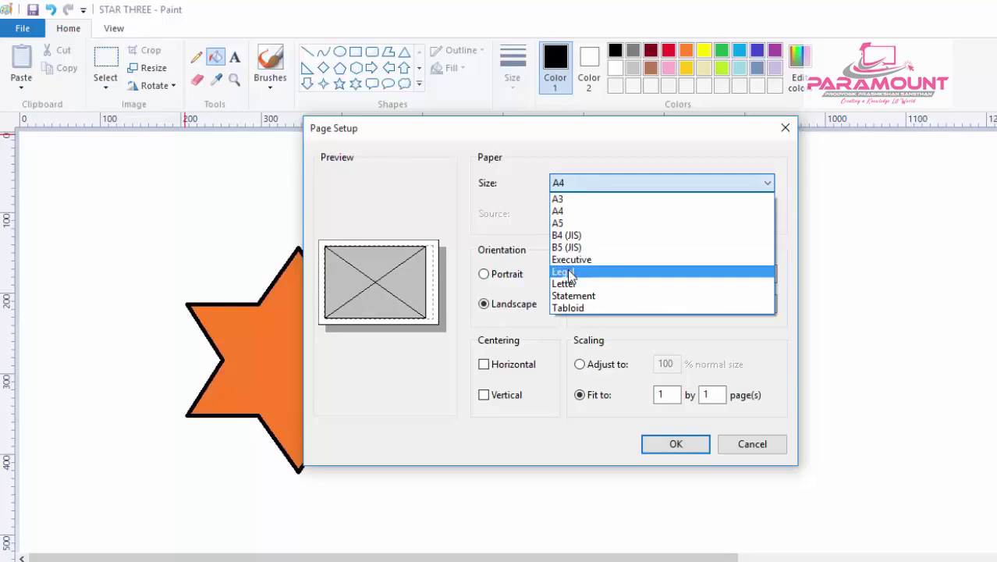
pyautogui.click(567, 273)
pyautogui.click(592, 185)
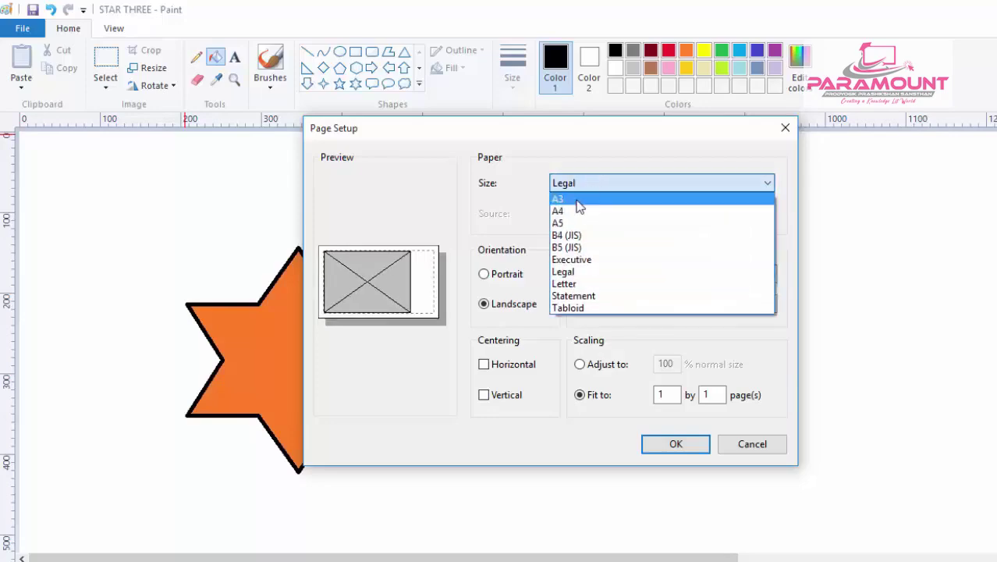
pyautogui.click(578, 203)
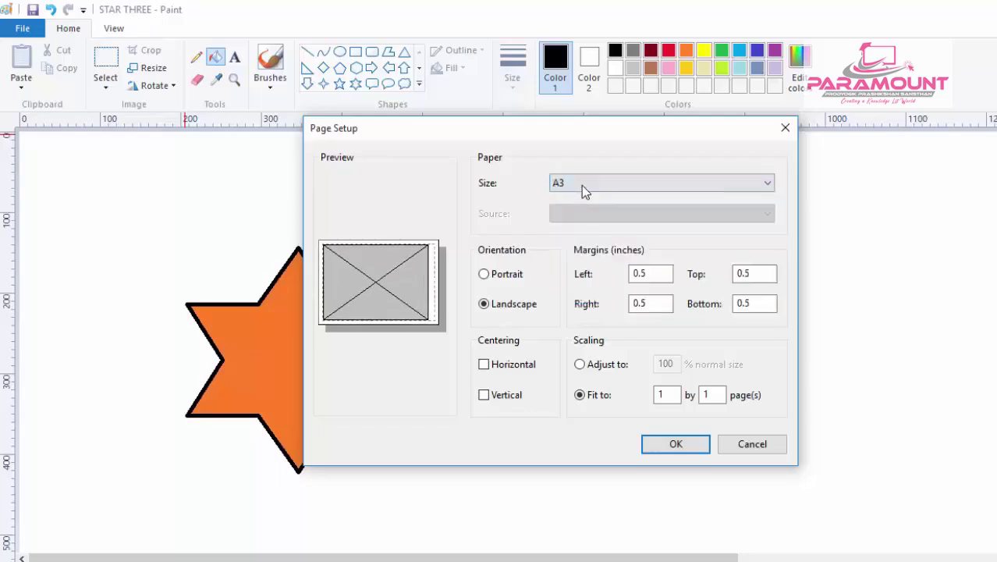
# Step: Set the paper size to A5 in the page setup
pyautogui.click(581, 184)
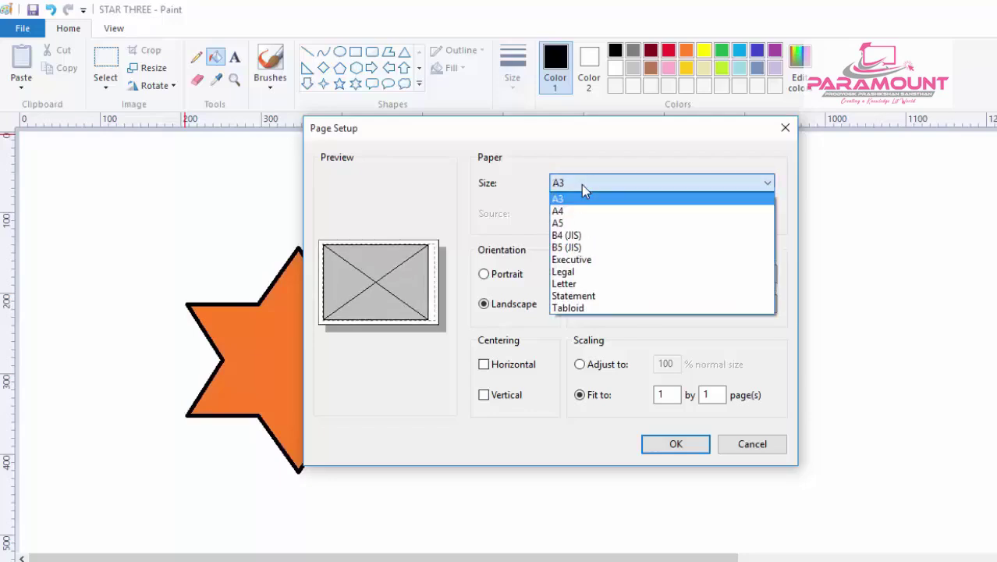
pyautogui.click(565, 224)
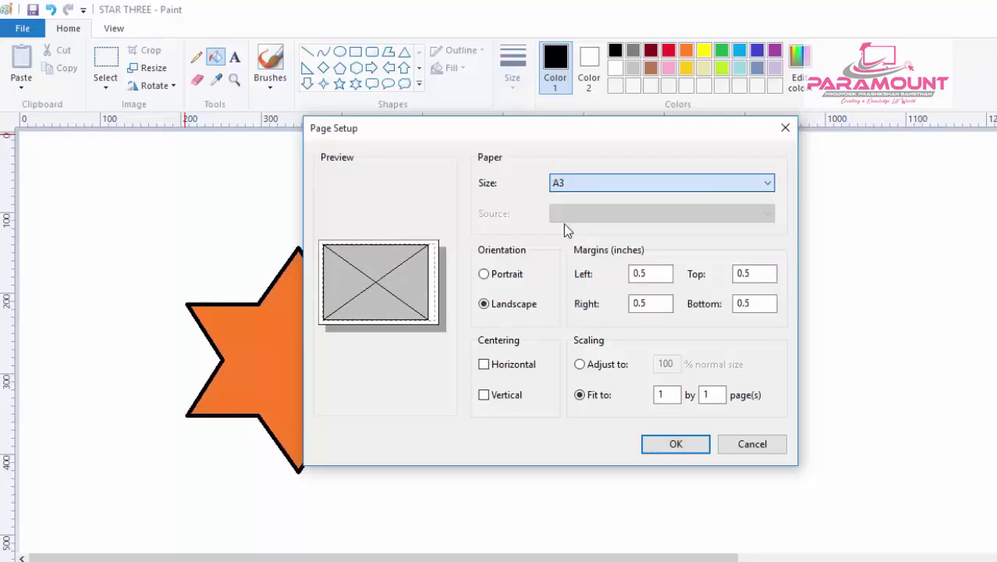
pyautogui.click(581, 186)
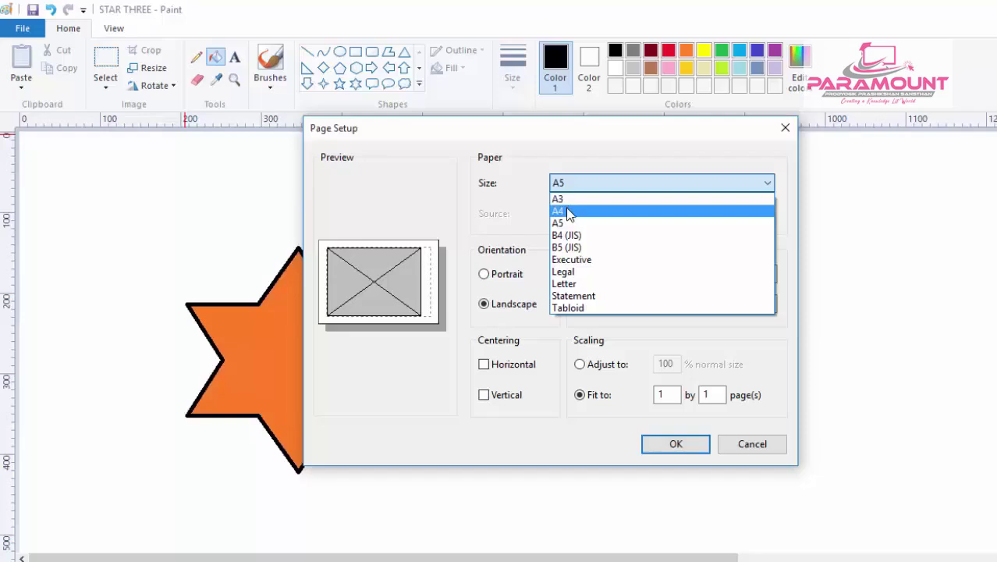
pyautogui.click(505, 190)
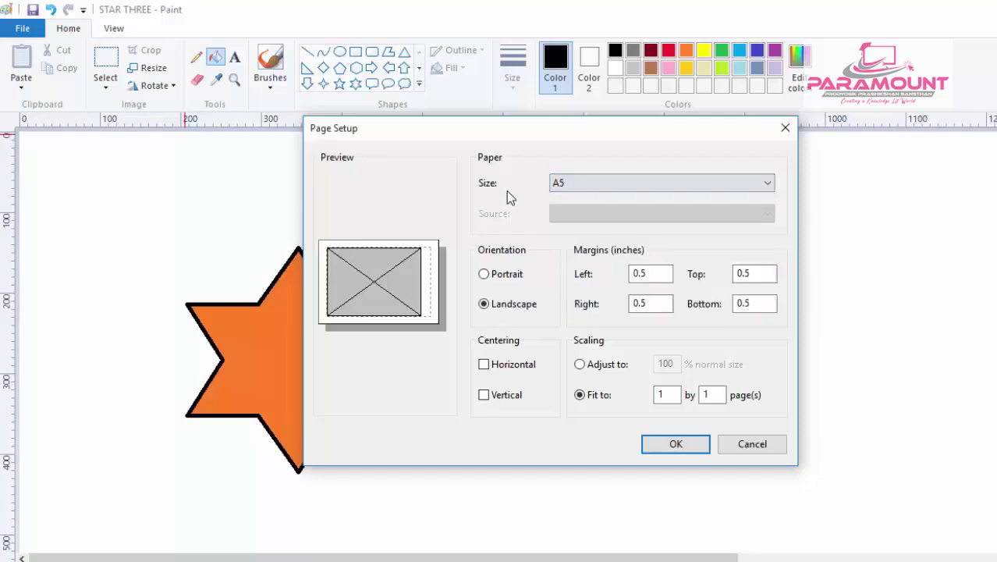
# Step: Switch the page orientation to Portrait and back to Landscape, and try a left margin of 2 inches
pyautogui.click(500, 279)
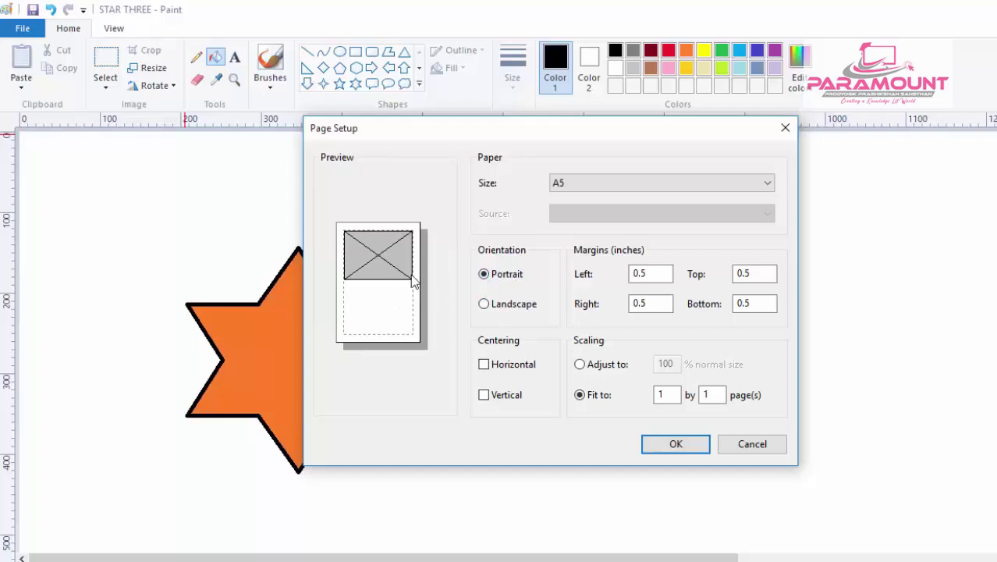
pyautogui.click(496, 311)
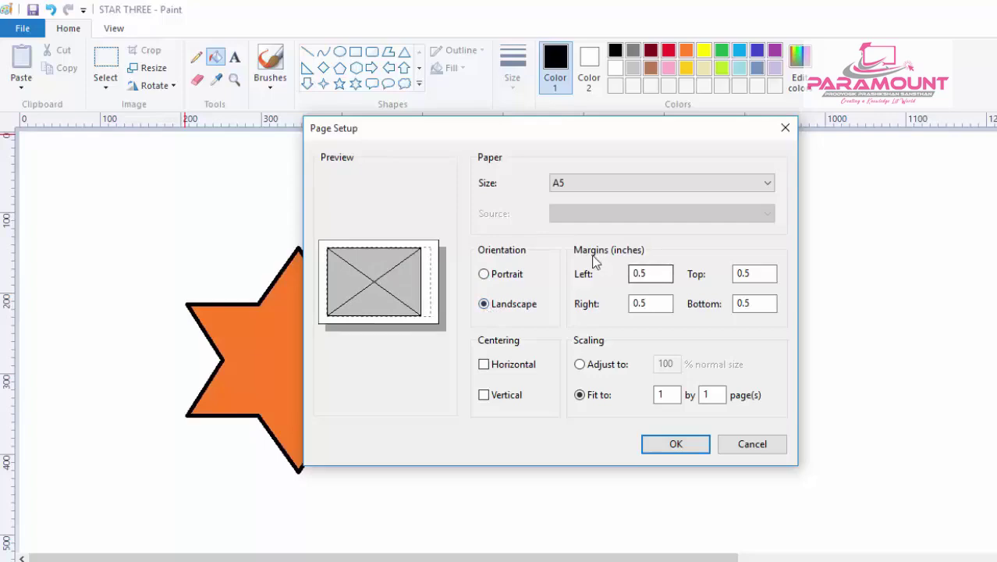
pyautogui.click(653, 272)
pyautogui.moveTo(635, 273); pyautogui.dragTo(630, 289)
pyautogui.write('2')
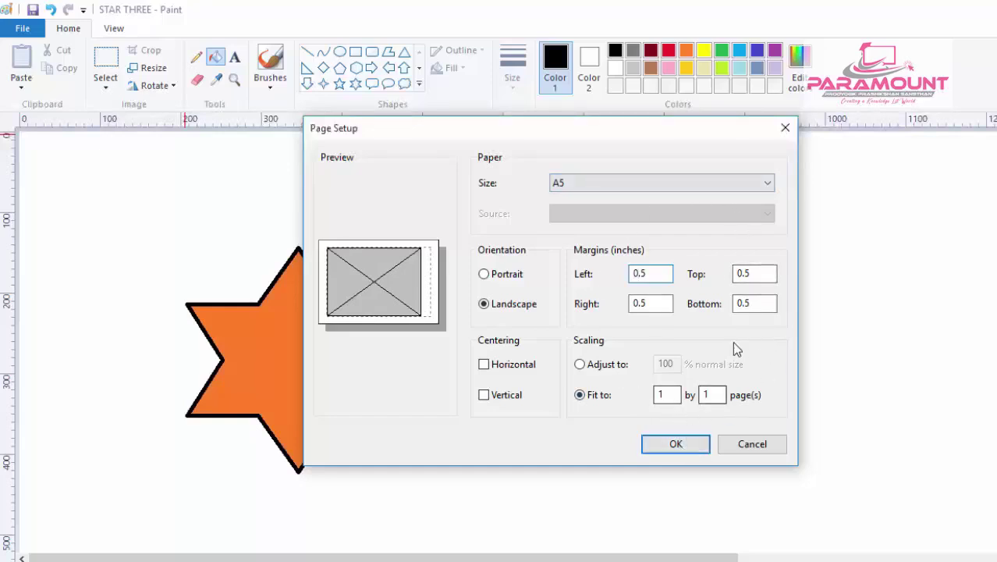
# Step: Cancel the page setup and open the print preview of the photo IMG-20151130-WA0034
pyautogui.click(753, 444)
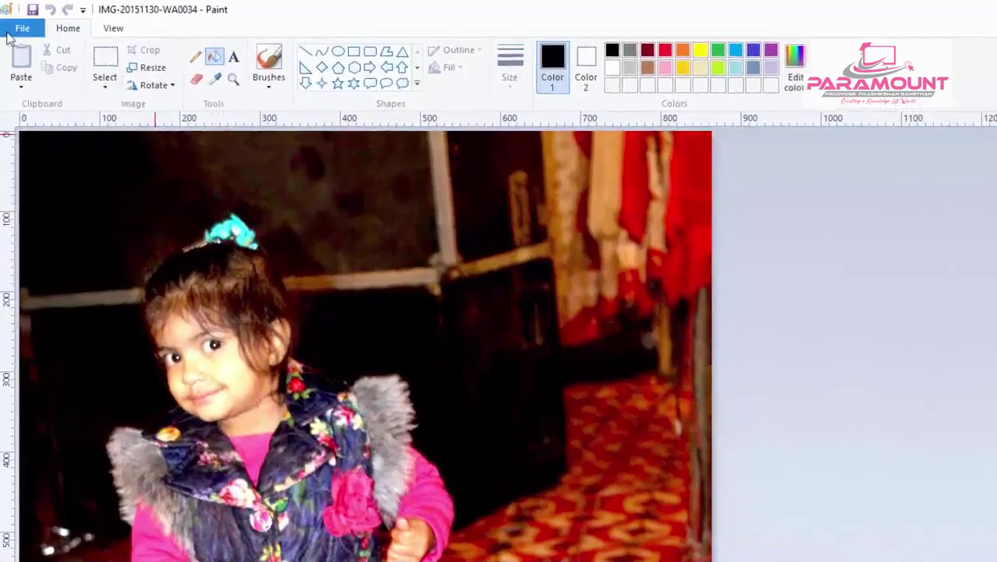
pyautogui.click(17, 29)
pyautogui.moveTo(86, 194)
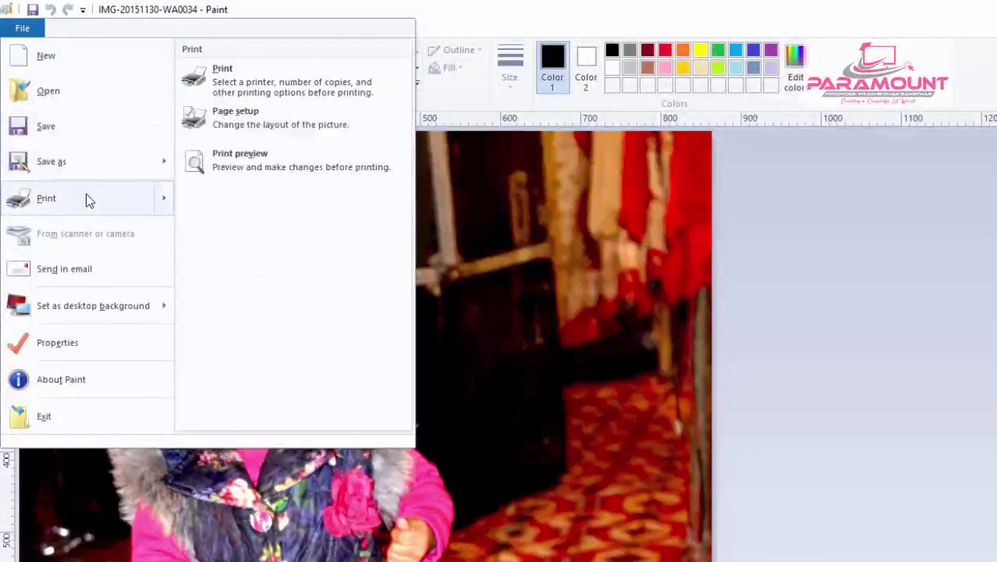
pyautogui.click(248, 173)
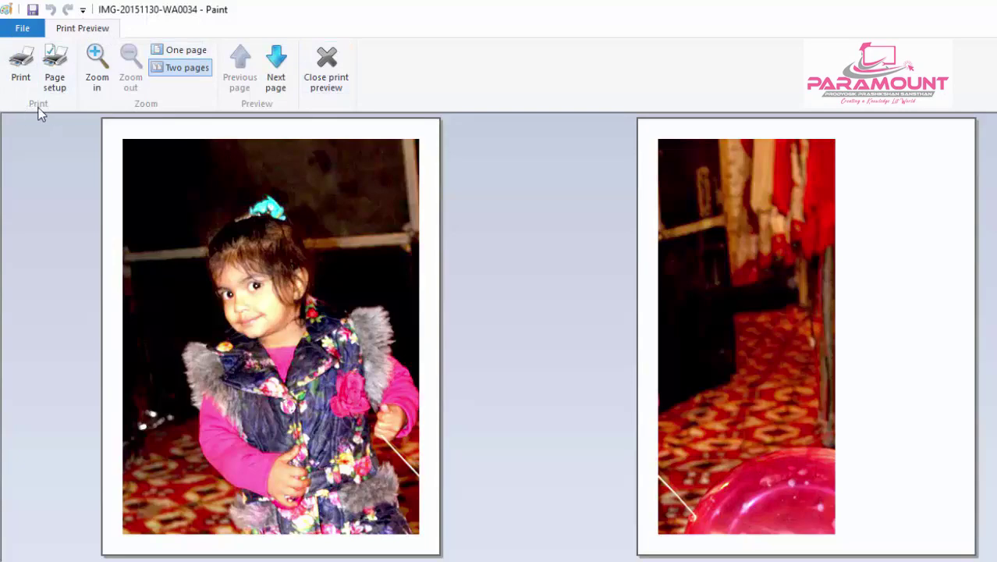
# Step: View the print options from the preview, cancel printing and reopen the photo's print preview
pyautogui.click(21, 78)
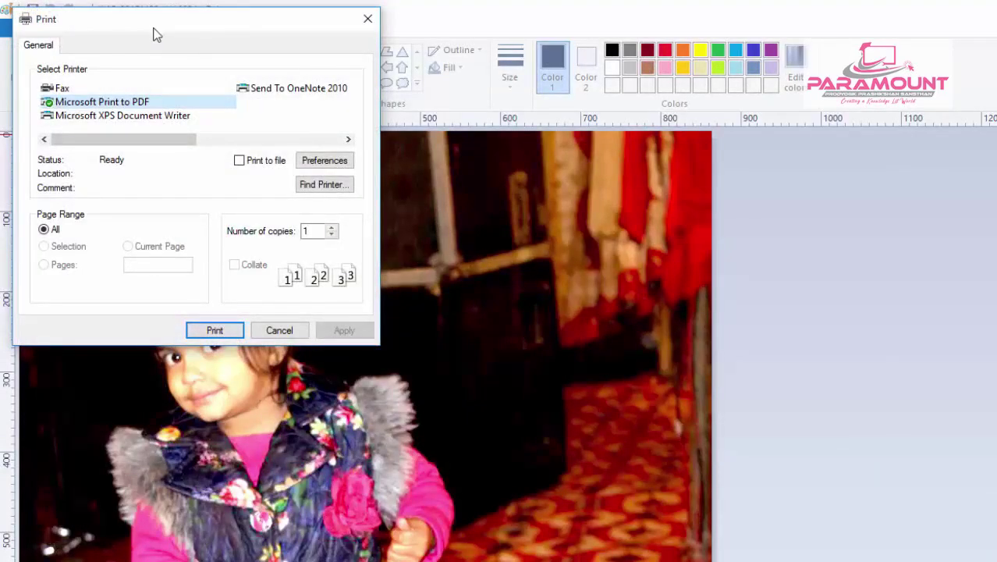
pyautogui.click(277, 332)
pyautogui.click(15, 29)
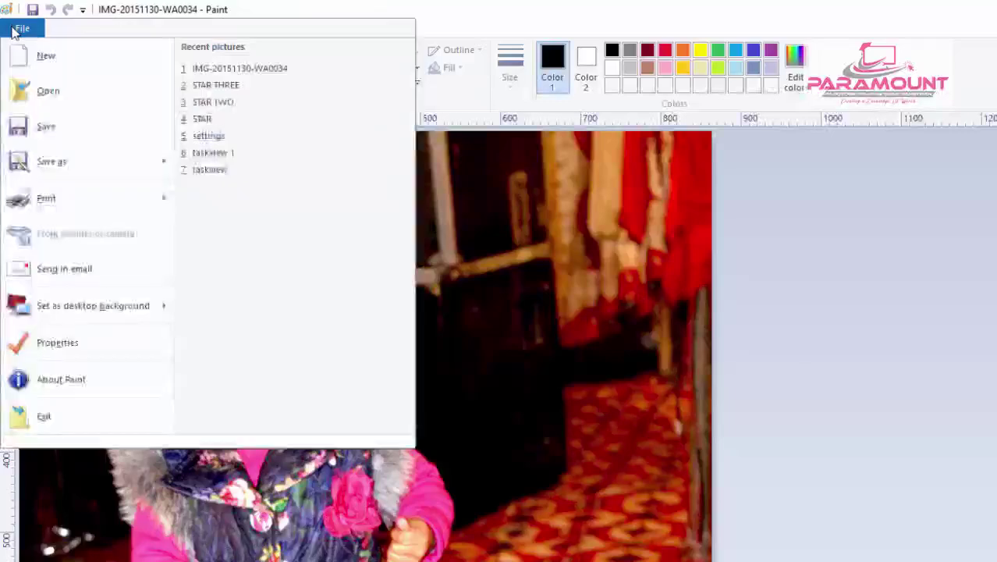
pyautogui.moveTo(87, 198)
pyautogui.click(256, 170)
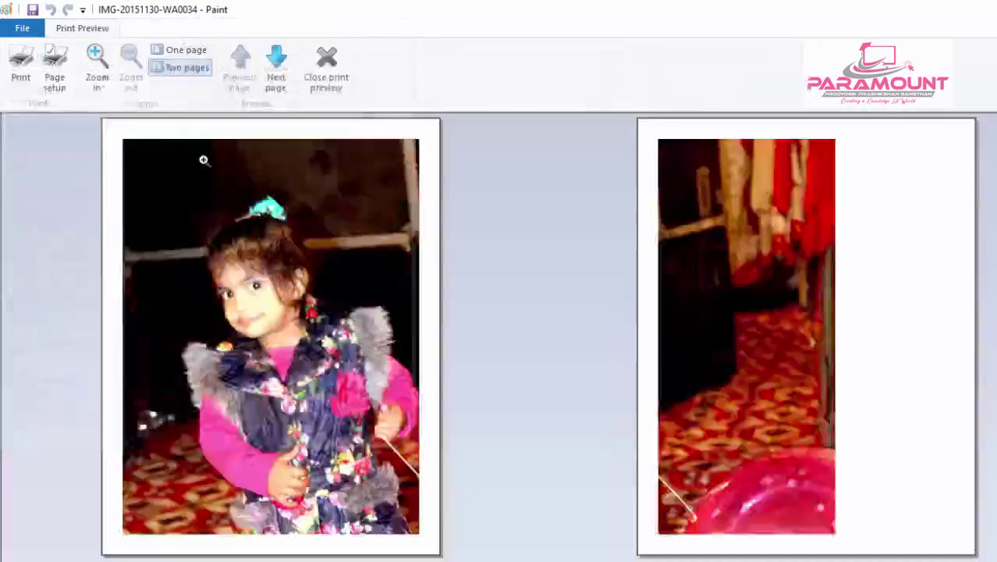
# Step: Look over the preview's page setup and cancel it, and compare the one-page and two-page preview layouts
pyautogui.click(55, 74)
pyautogui.moveTo(513, 118); pyautogui.dragTo(574, 52)
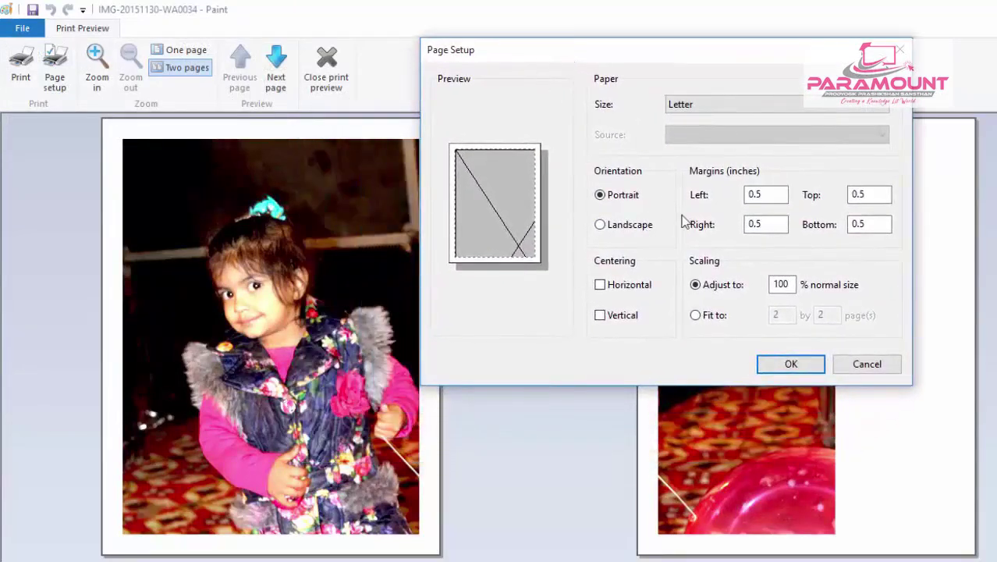
pyautogui.moveTo(690, 56); pyautogui.dragTo(698, 20)
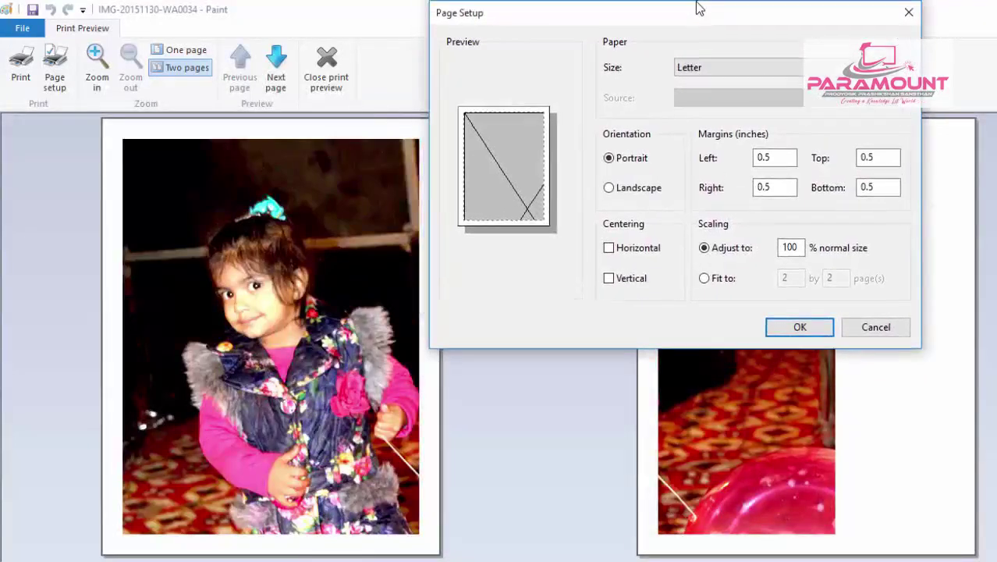
pyautogui.click(874, 325)
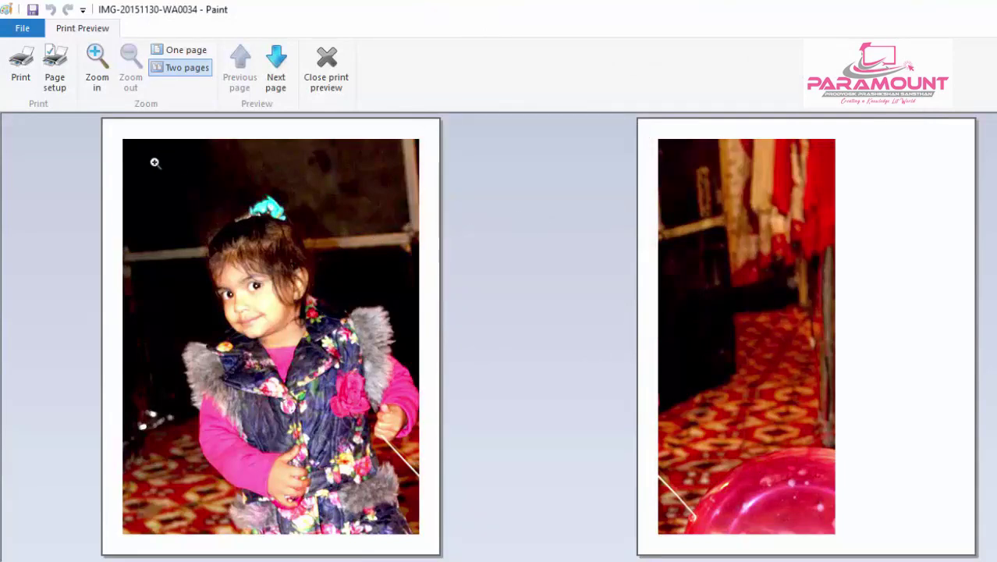
pyautogui.click(184, 53)
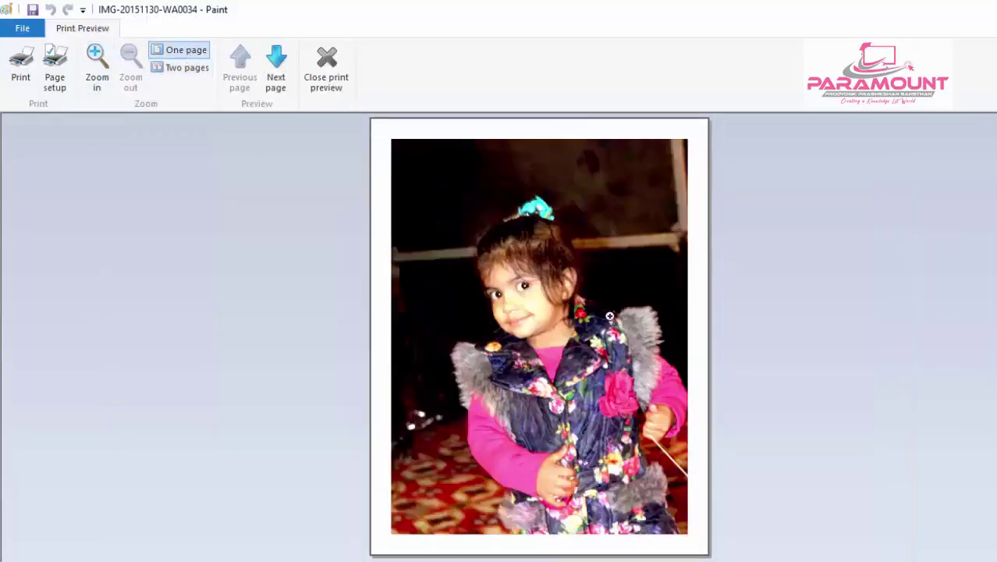
pyautogui.click(172, 69)
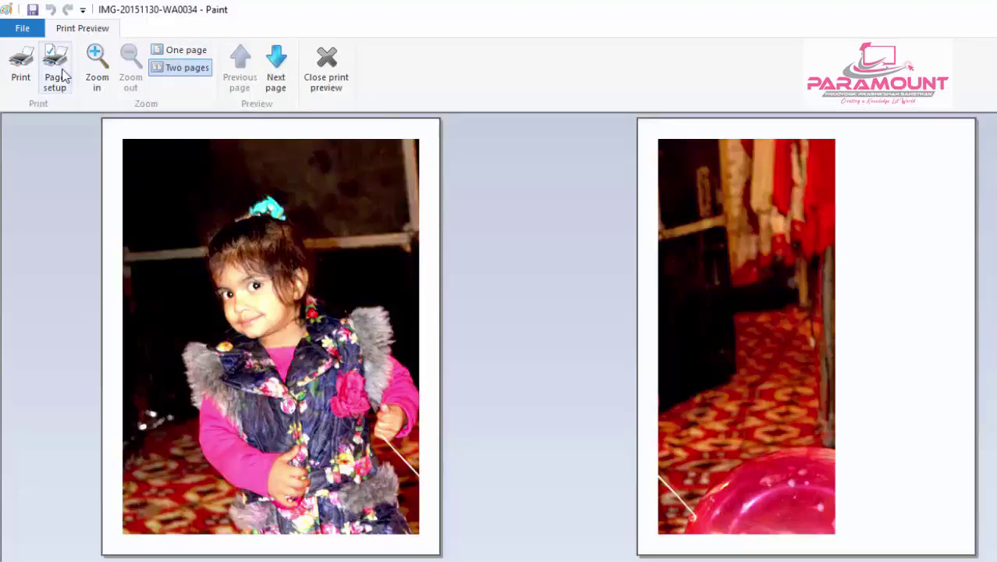
# Step: Set the photo's print orientation to Landscape in the page setup and apply it to the preview
pyautogui.click(58, 71)
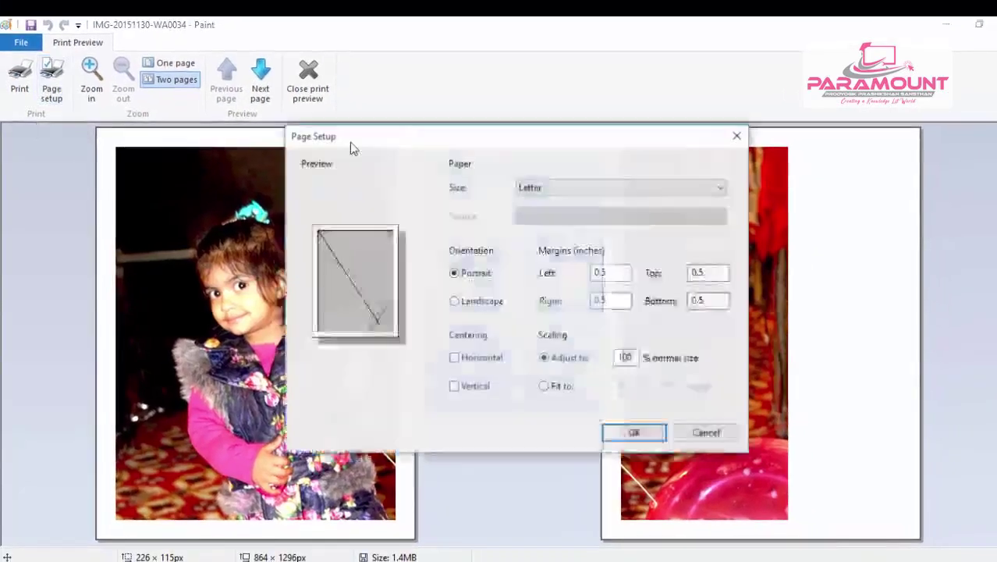
pyautogui.moveTo(489, 149); pyautogui.dragTo(721, 49)
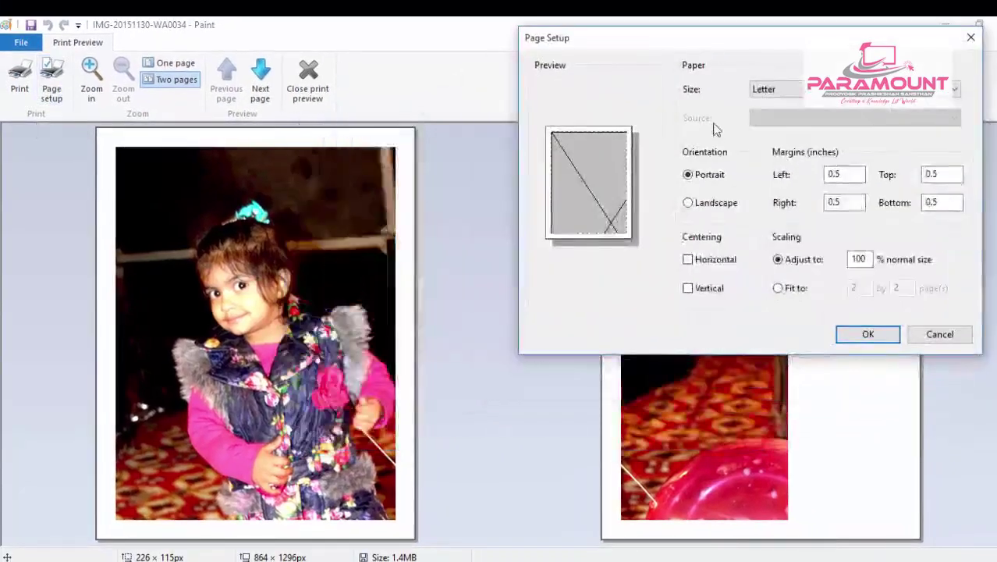
pyautogui.click(698, 208)
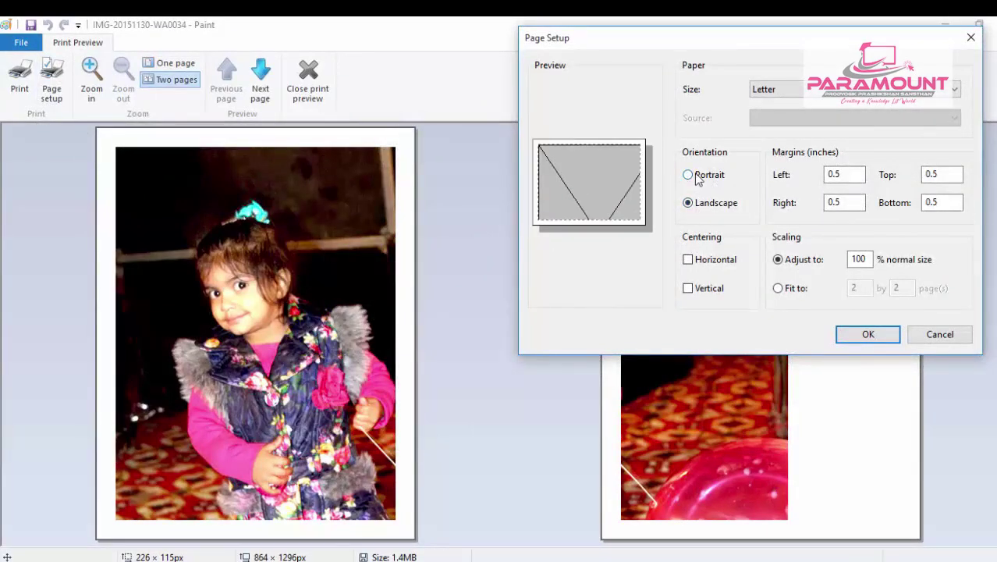
pyautogui.click(866, 337)
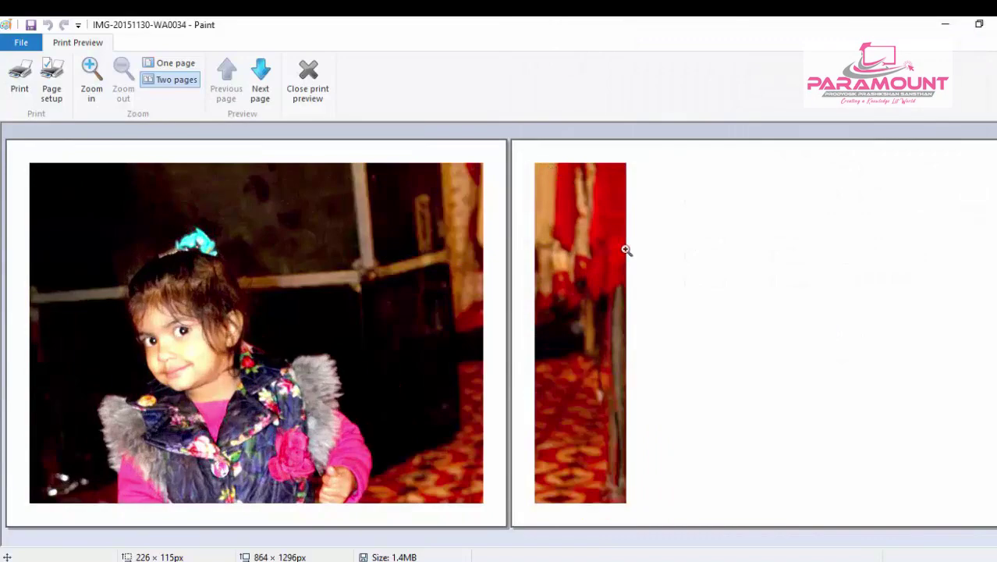
# Step: Set the print scaling to 50% of normal size in the page setup
pyautogui.click(66, 84)
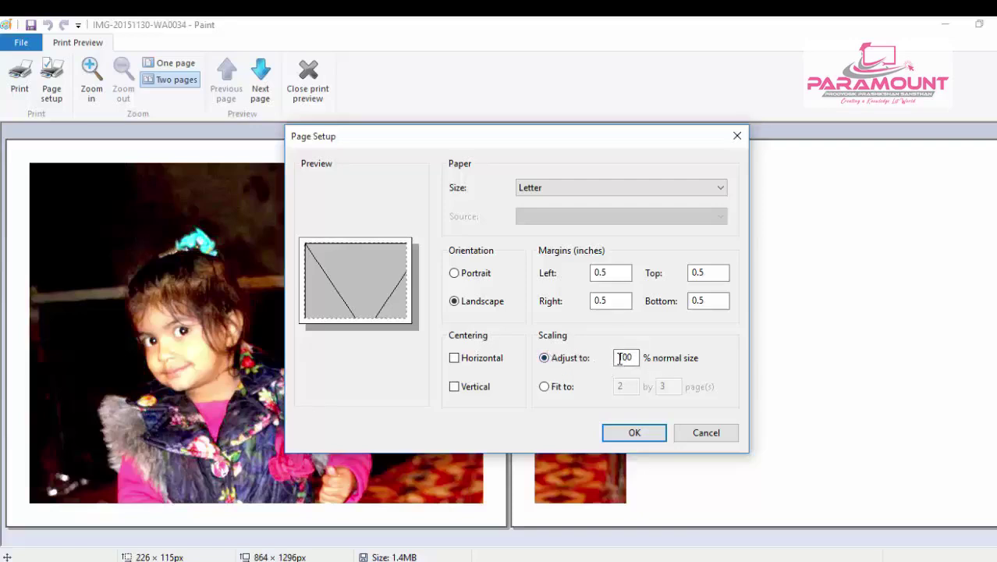
pyautogui.moveTo(619, 357); pyautogui.dragTo(639, 357)
pyautogui.write('50')
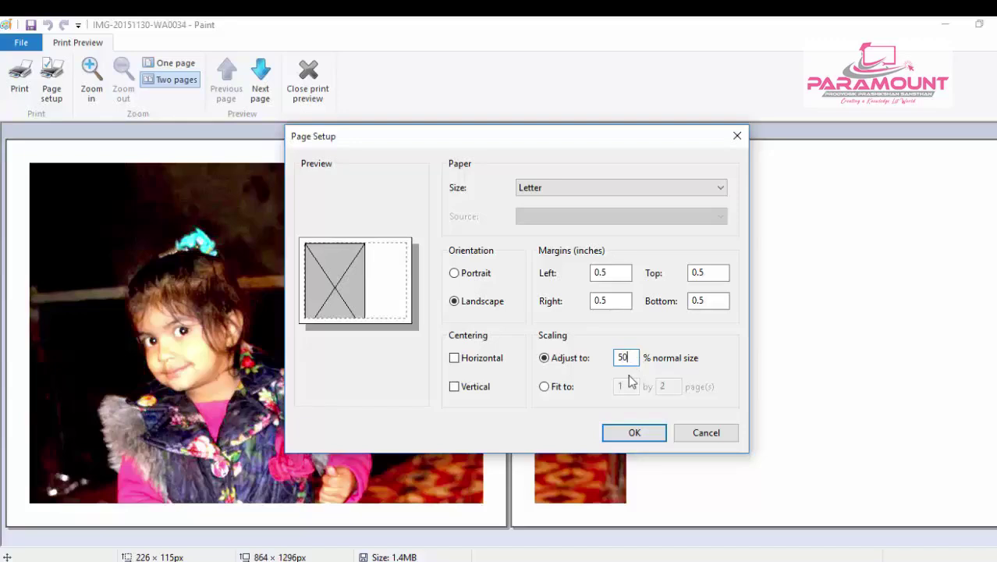
pyautogui.click(632, 431)
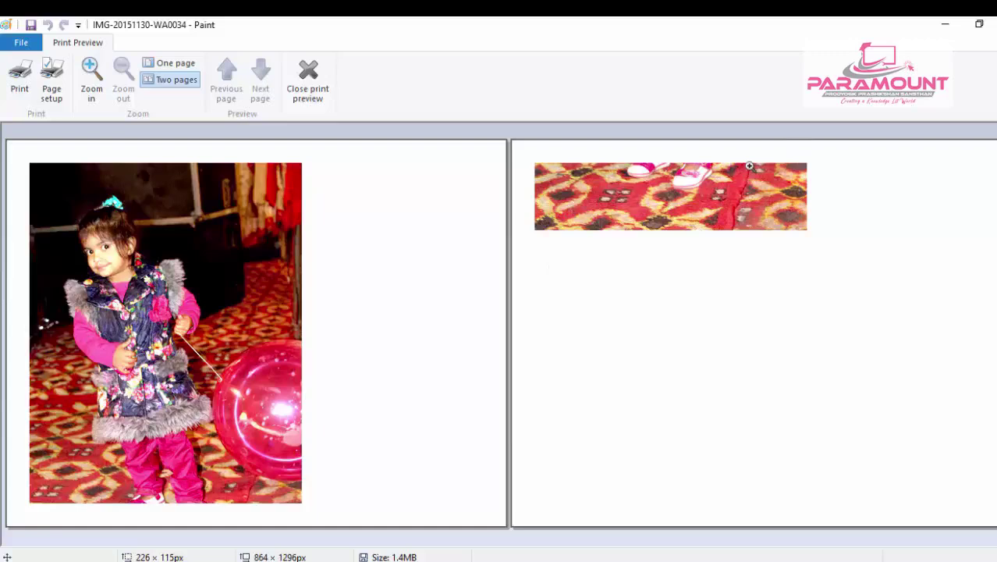
# Step: Set the photo's print scaling to 40% of normal size in the page setup and apply it
pyautogui.click(66, 95)
pyautogui.doubleClick(622, 358)
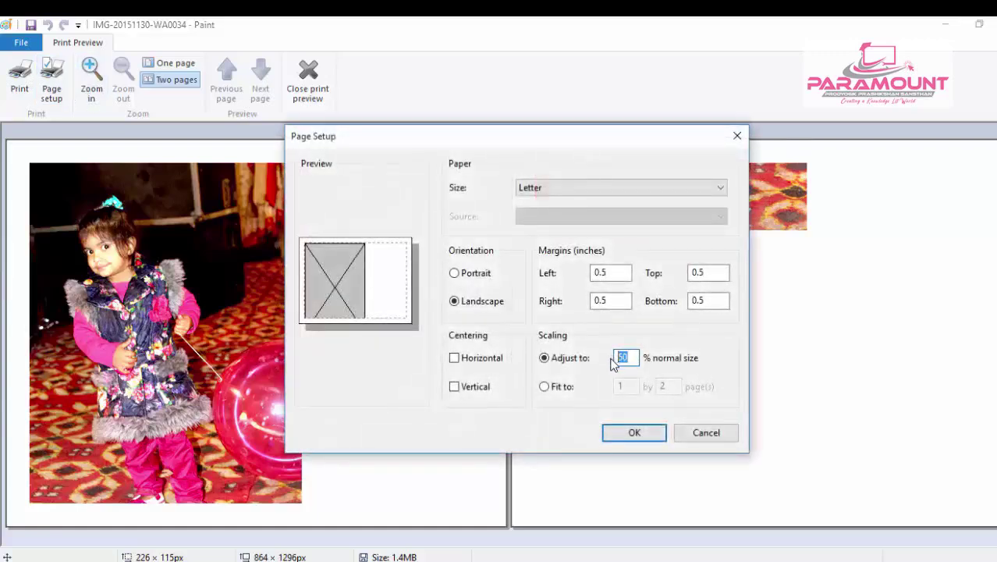
pyautogui.write('40')
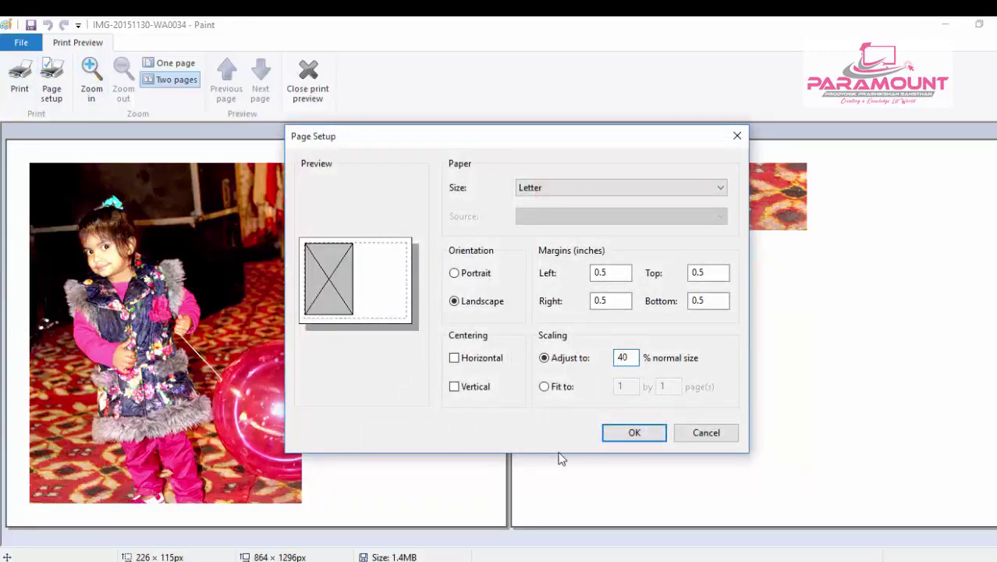
pyautogui.click(628, 433)
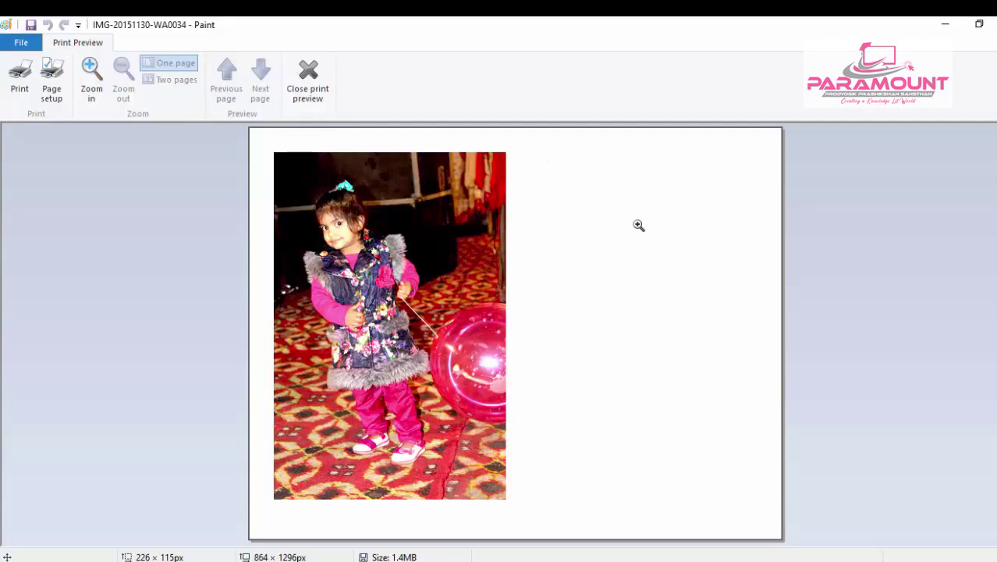
# Step: Center the photo both horizontally and vertically on the printed page
pyautogui.click(50, 97)
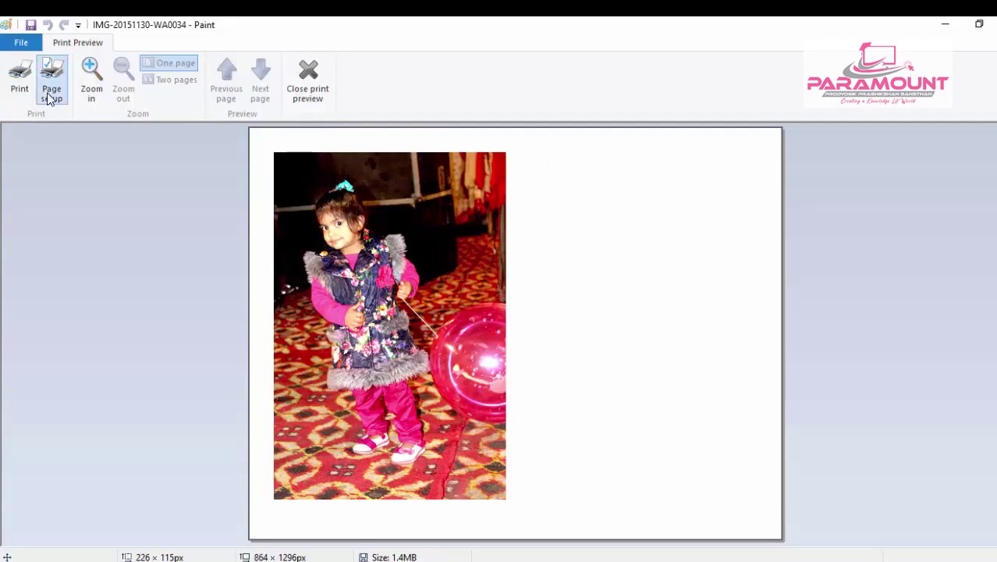
pyautogui.moveTo(502, 137); pyautogui.dragTo(806, 32)
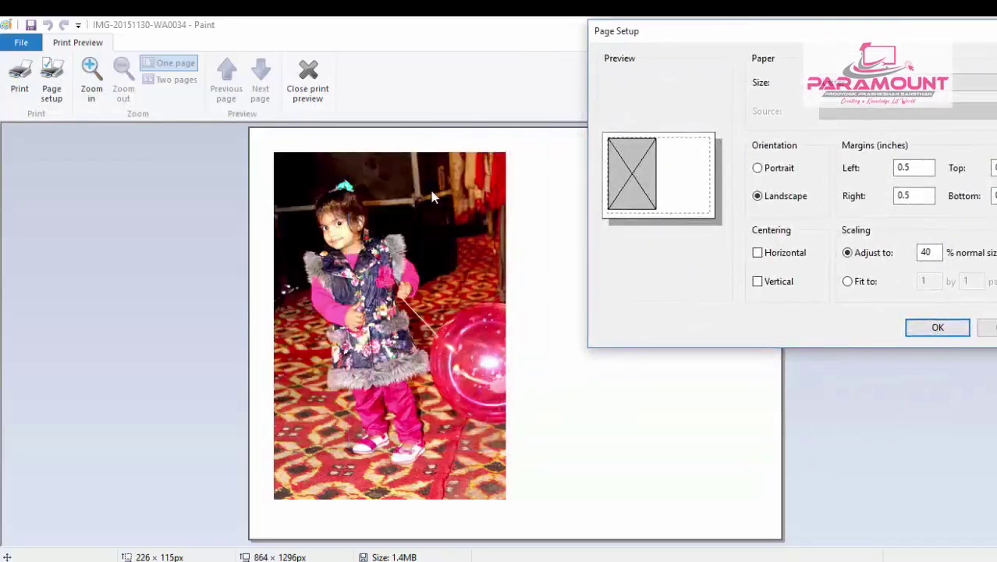
pyautogui.click(758, 254)
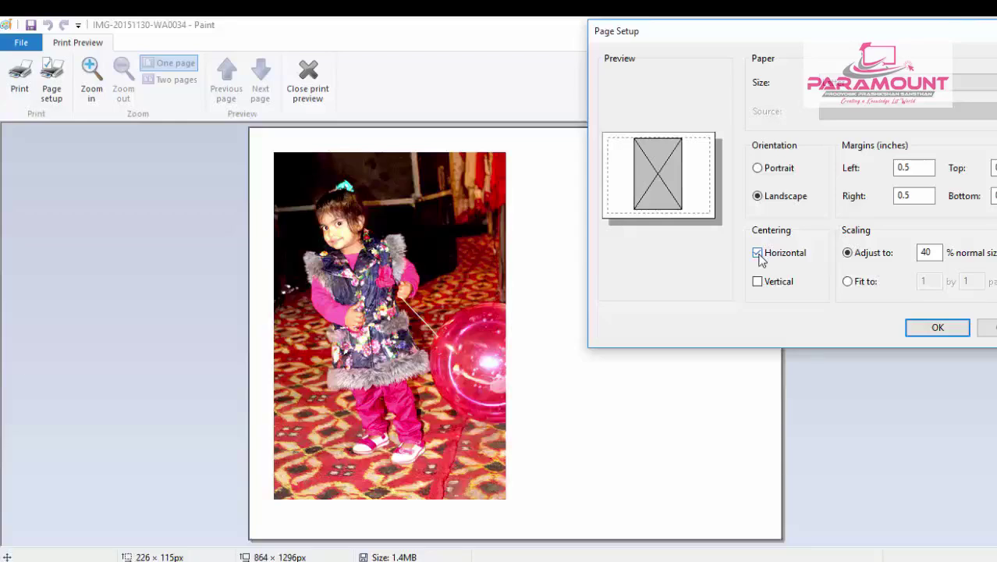
pyautogui.click(758, 282)
pyautogui.moveTo(903, 35); pyautogui.dragTo(813, 32)
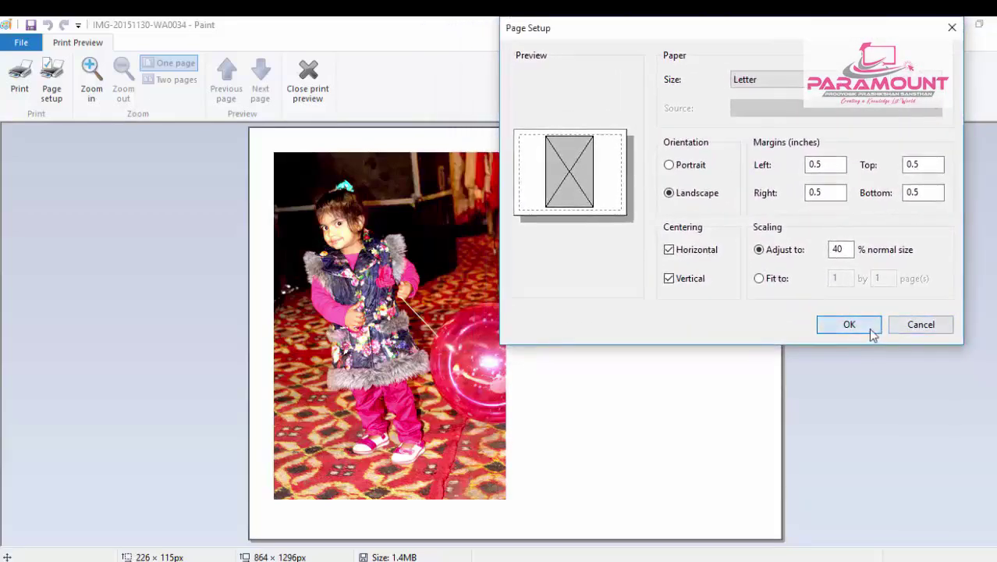
pyautogui.click(868, 328)
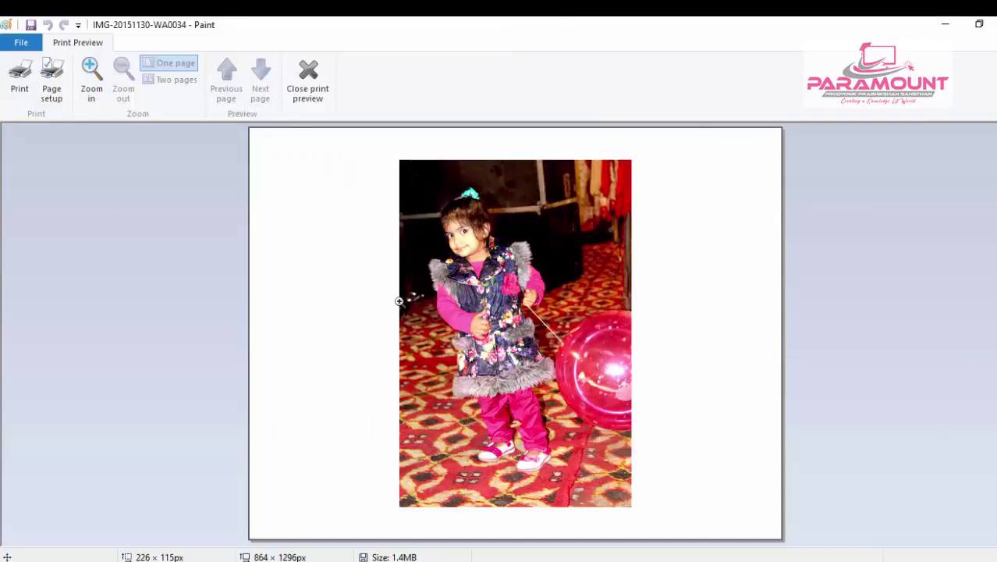
# Step: Zoom the print preview in two levels and back out one level, and close the preview
pyautogui.click(86, 93)
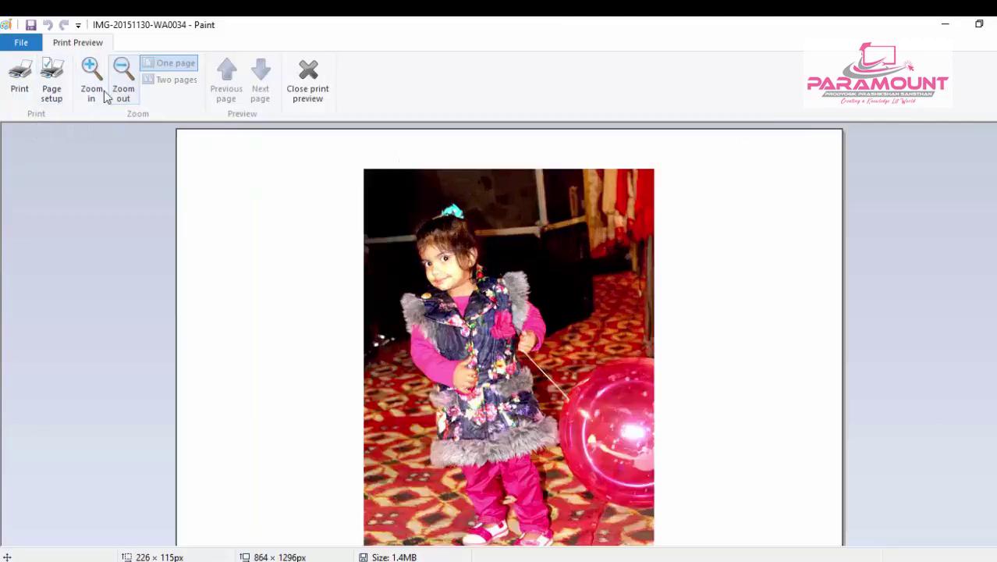
pyautogui.click(101, 94)
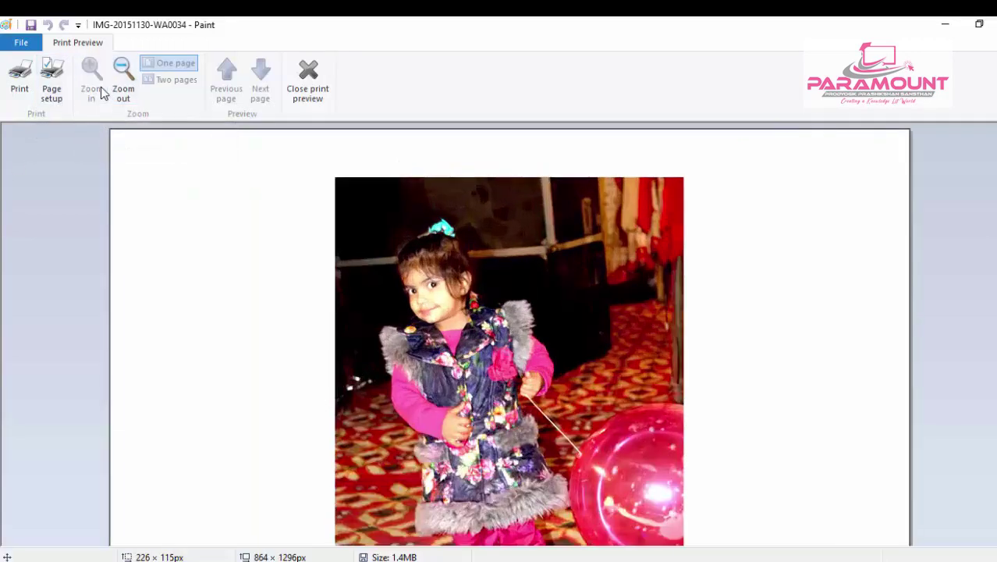
pyautogui.click(121, 92)
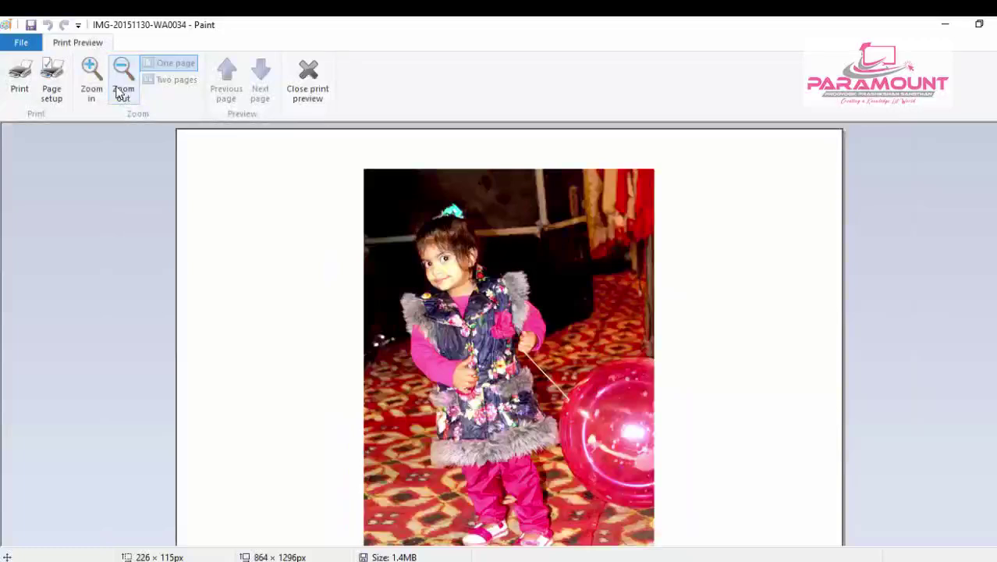
pyautogui.click(308, 93)
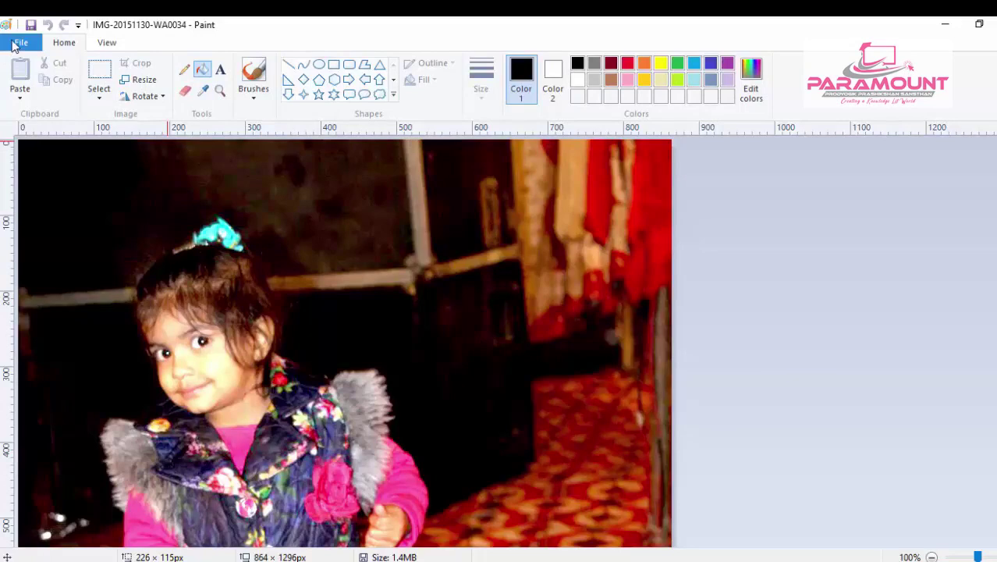
# Step: Review the email and desktop background options, then minimize the window to view the current desktop wallpaper and restore it
pyautogui.click(18, 45)
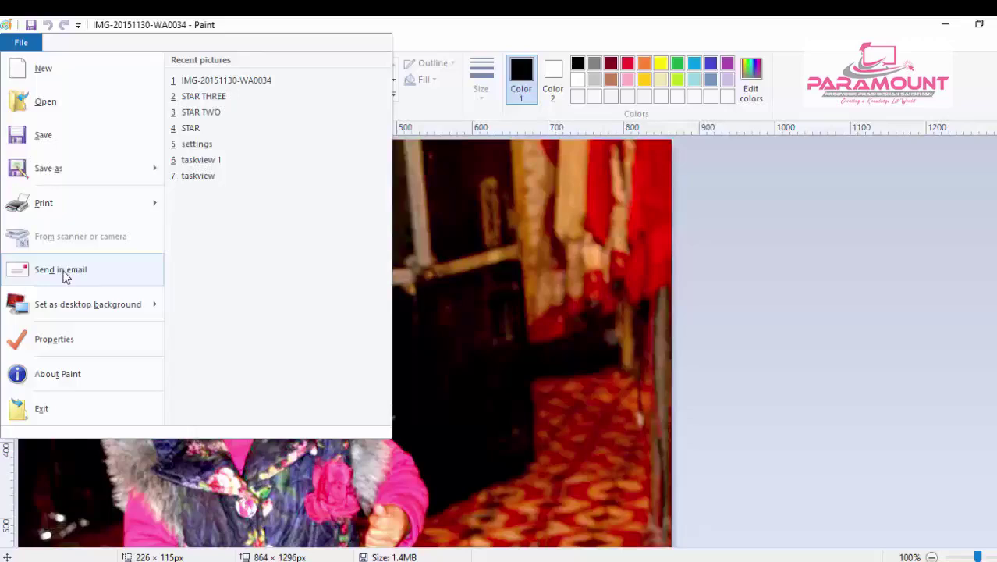
pyautogui.moveTo(61, 305)
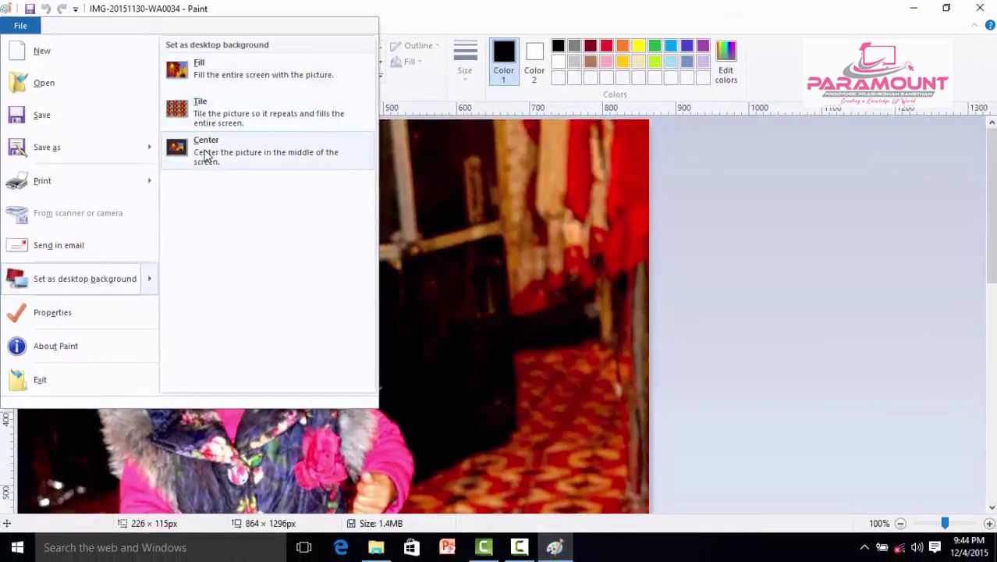
pyautogui.click(913, 8)
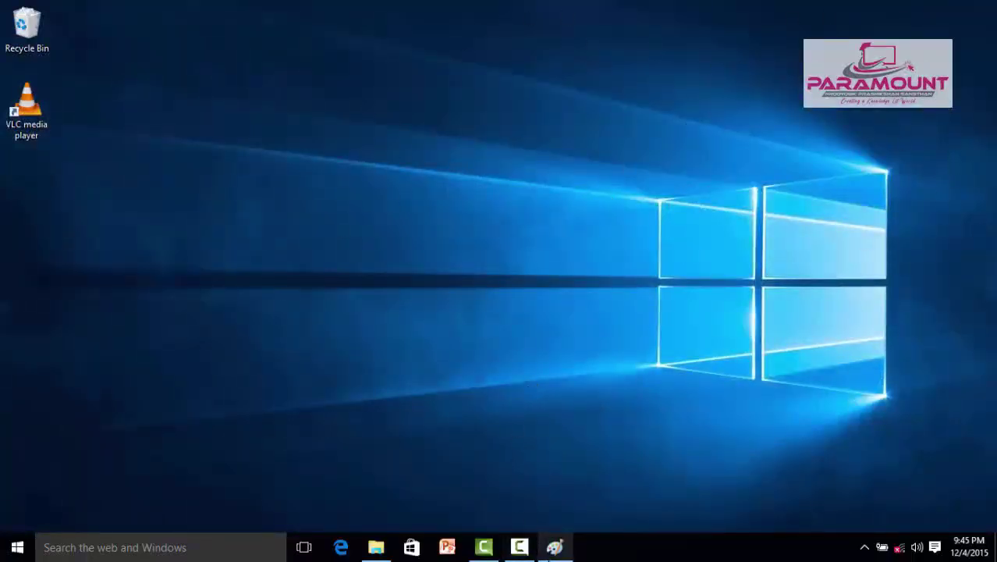
pyautogui.click(554, 546)
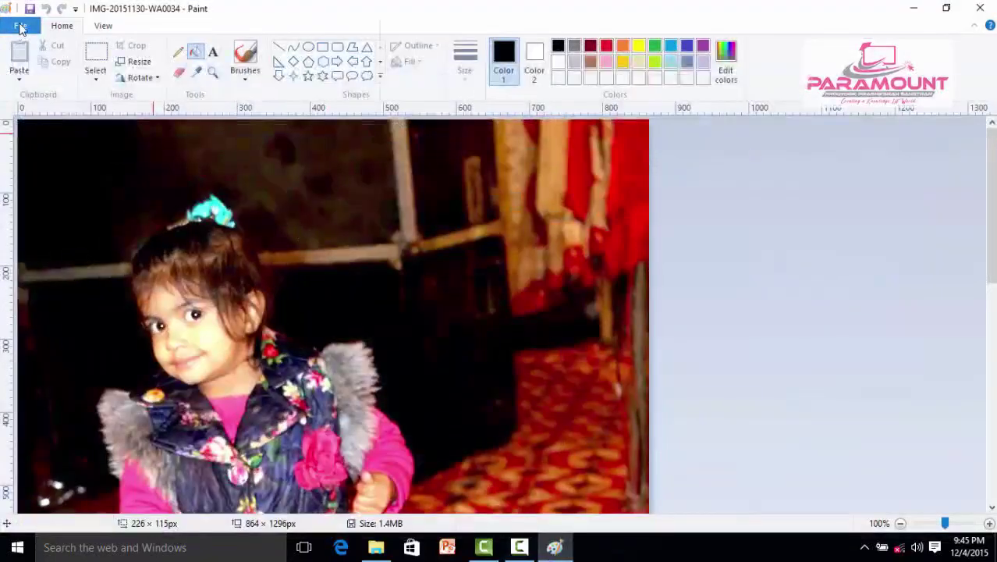
# Step: Set the photo as desktop background with the Fill option, view the result on the desktop and restore the window
pyautogui.click(20, 26)
pyautogui.moveTo(88, 278)
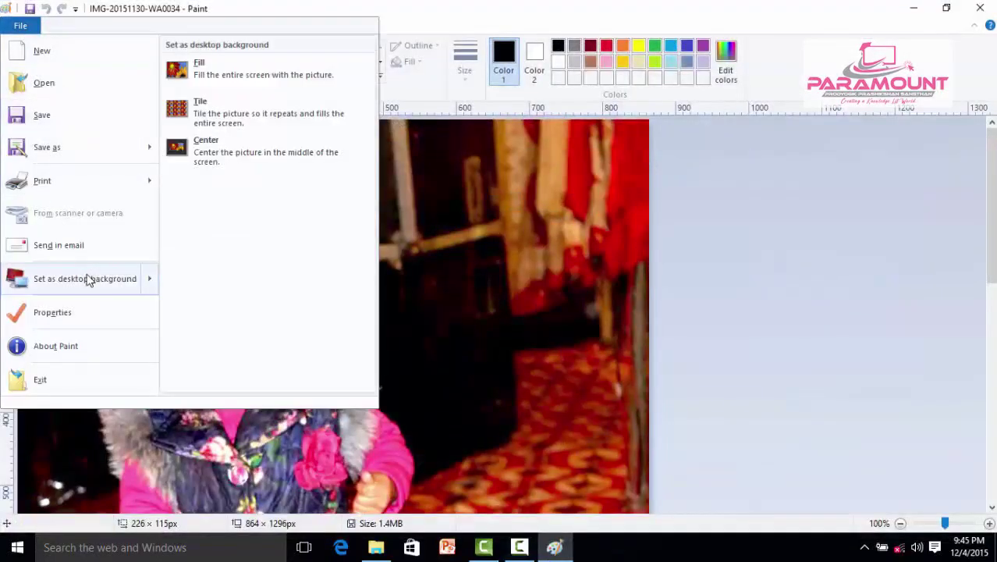
pyautogui.click(207, 70)
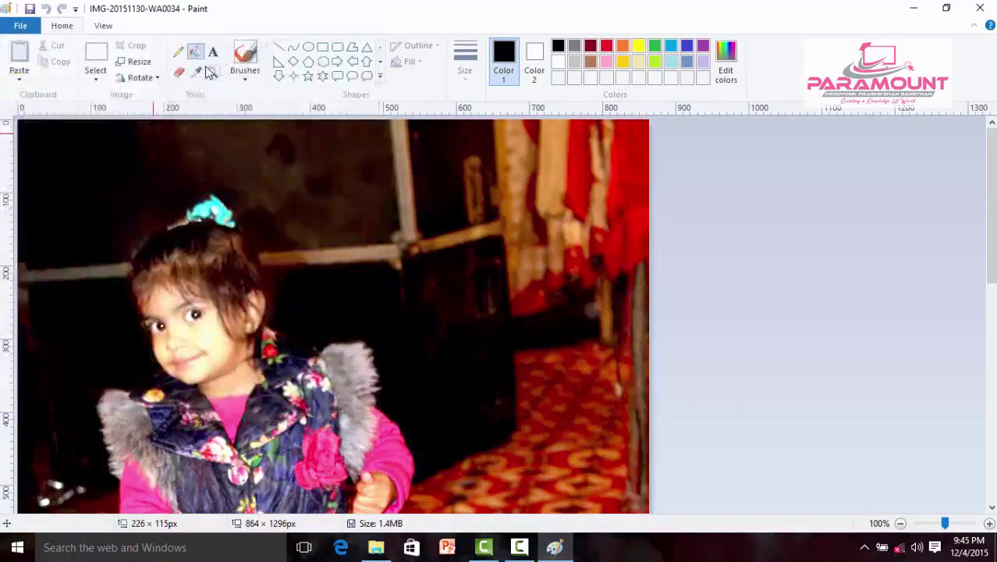
pyautogui.click(913, 8)
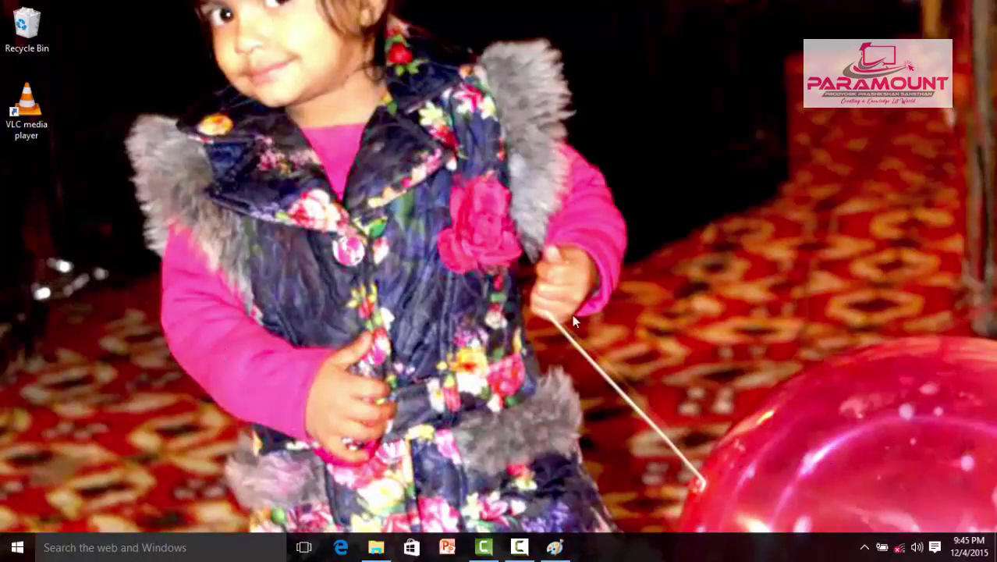
pyautogui.click(554, 546)
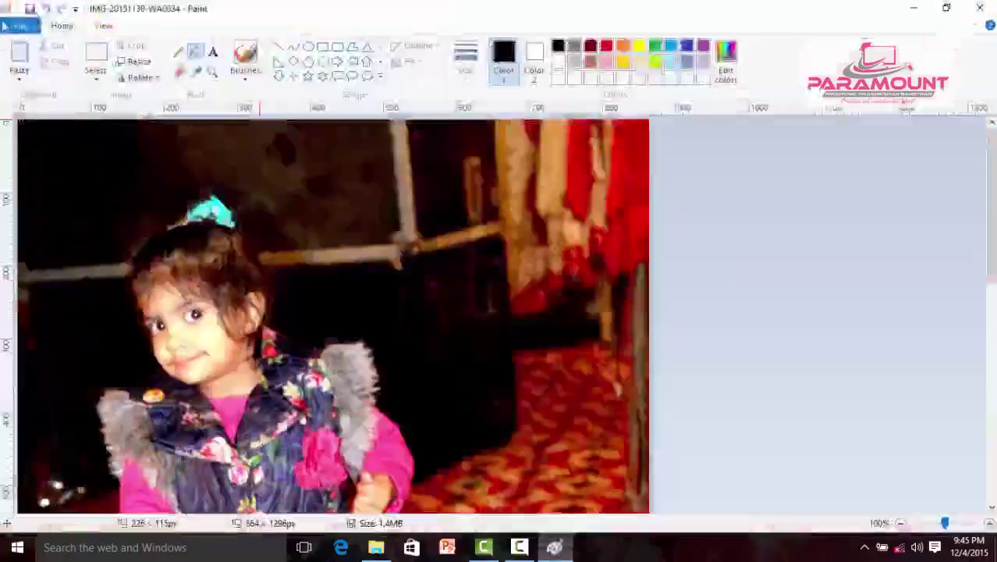
# Step: Set the photo as desktop background with the Tile option, check it on the desktop and restore the window
pyautogui.click(21, 28)
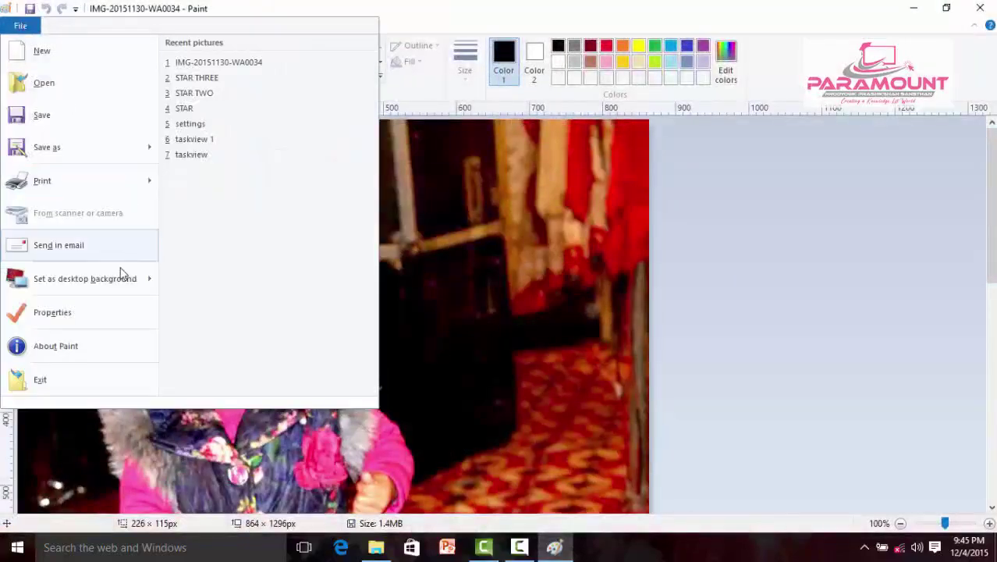
pyautogui.moveTo(121, 280)
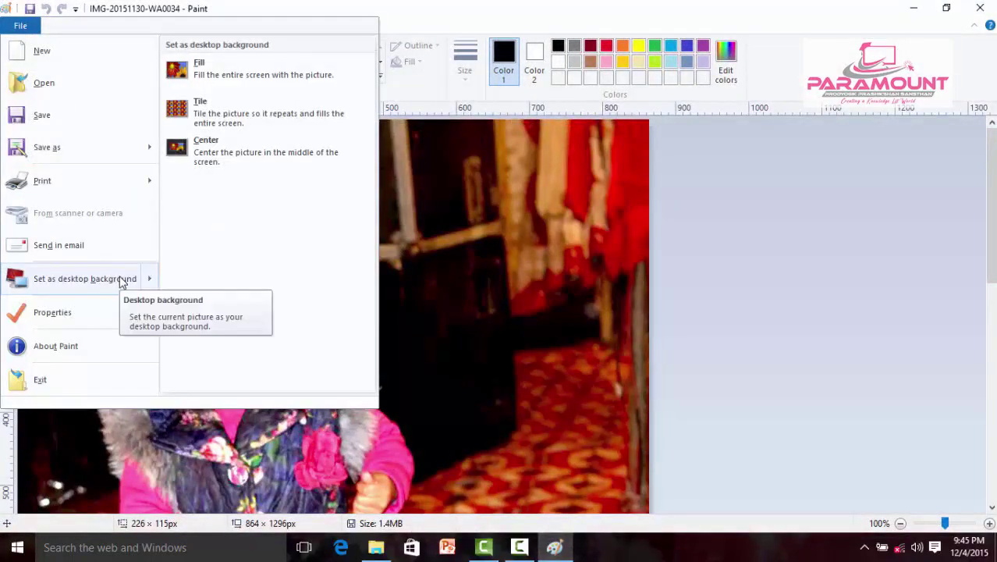
pyautogui.click(207, 117)
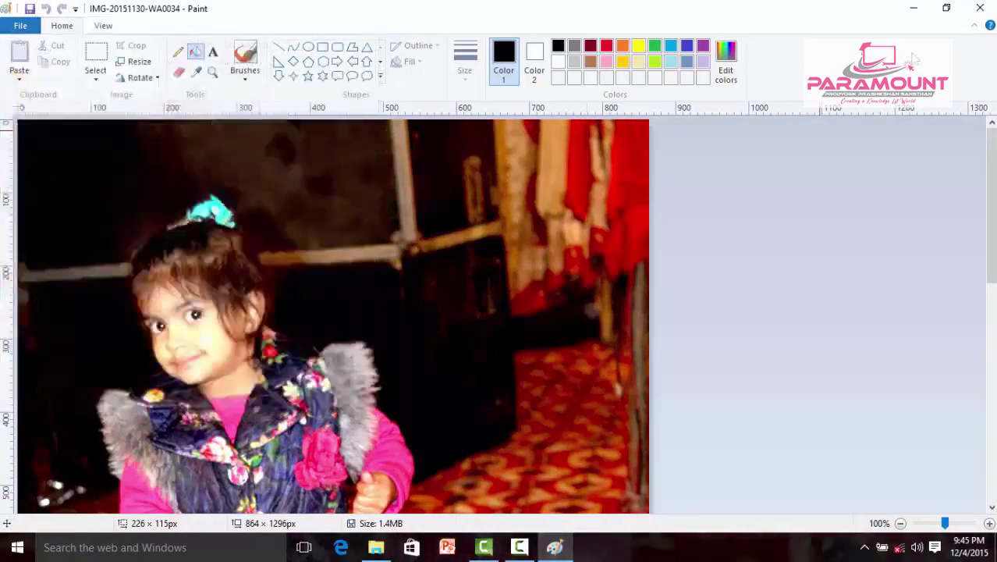
pyautogui.click(913, 8)
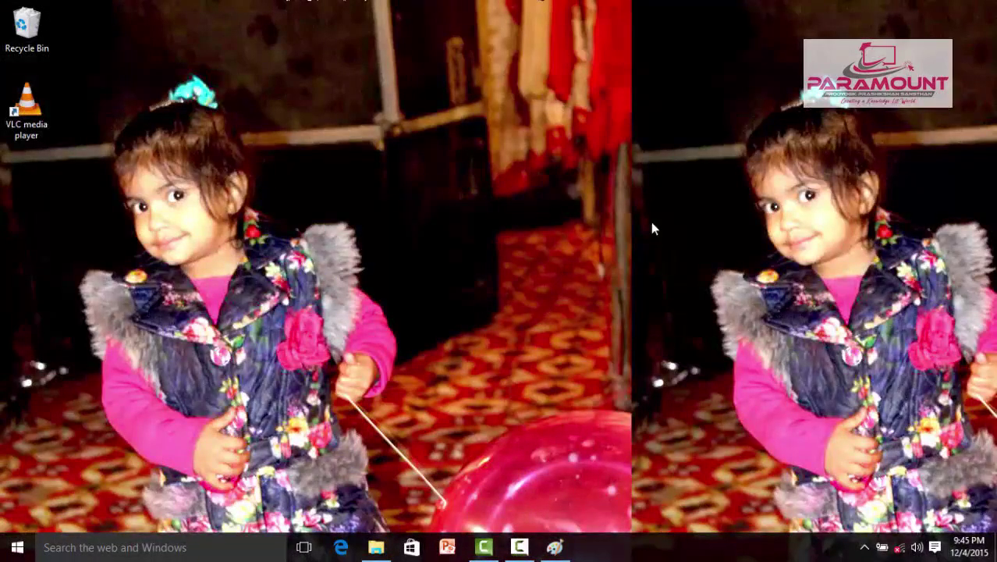
pyautogui.click(554, 546)
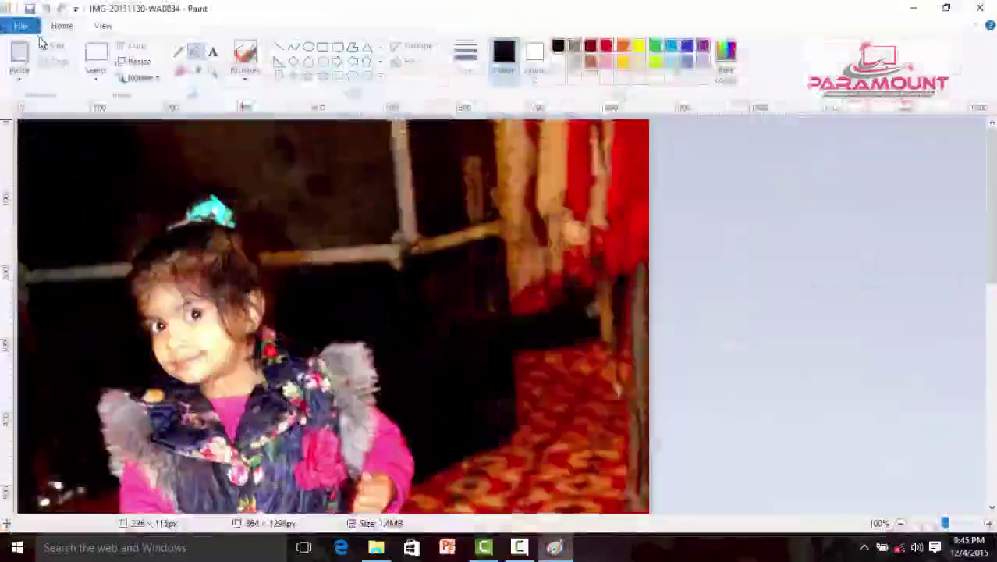
# Step: Set the photo as desktop background with the Center option, inspect the desktop and restore the window
pyautogui.click(24, 26)
pyautogui.moveTo(113, 278)
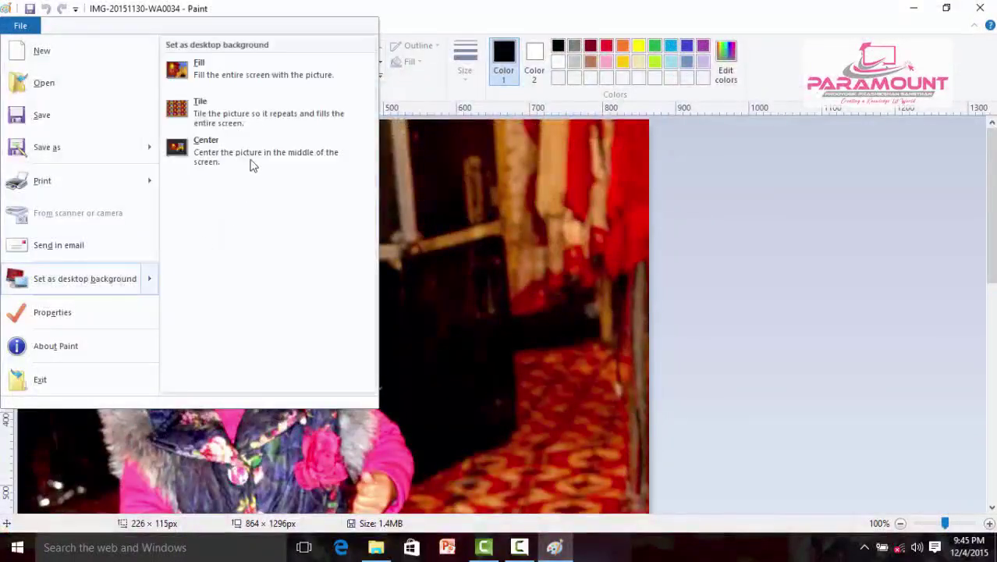
pyautogui.click(242, 156)
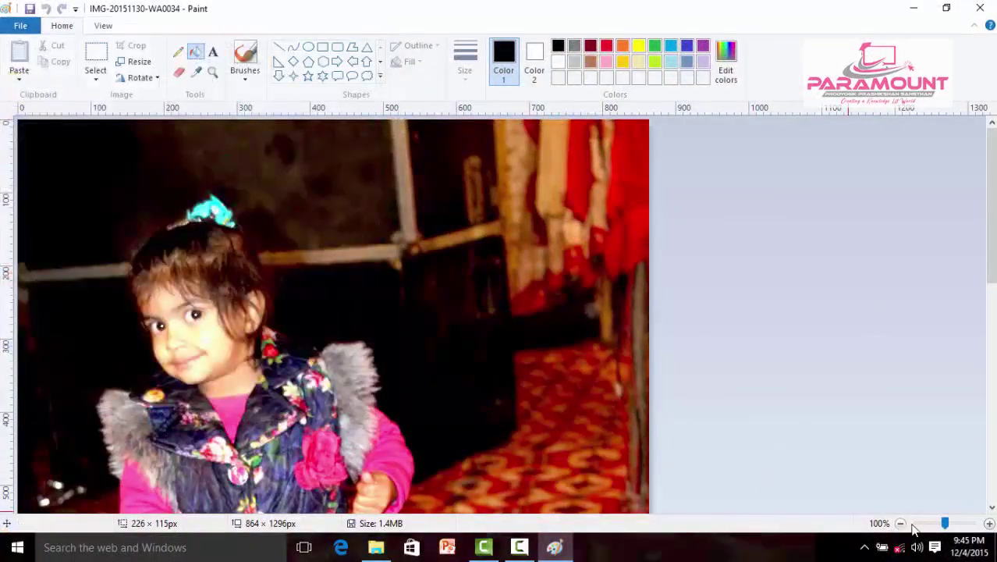
pyautogui.click(913, 8)
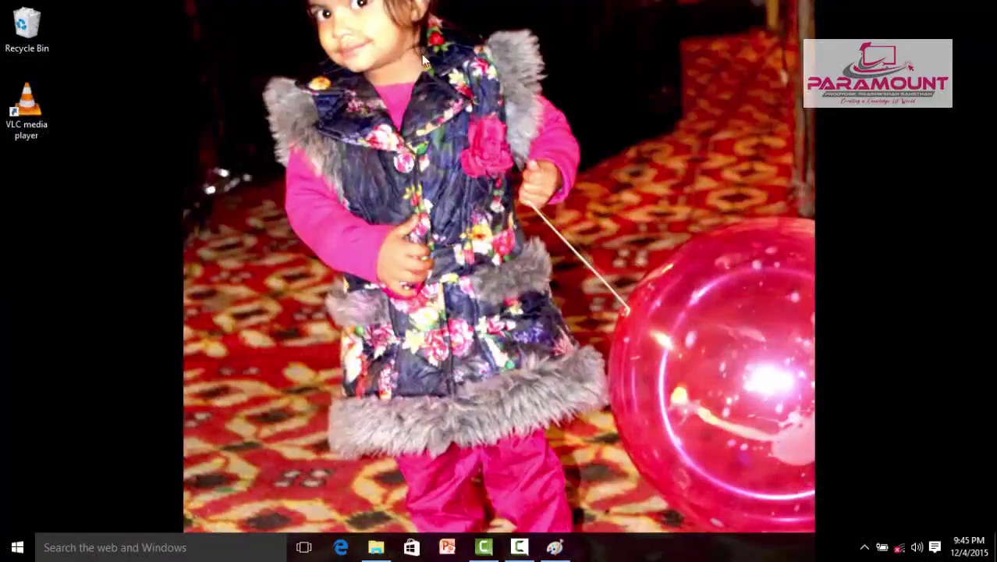
pyautogui.click(555, 547)
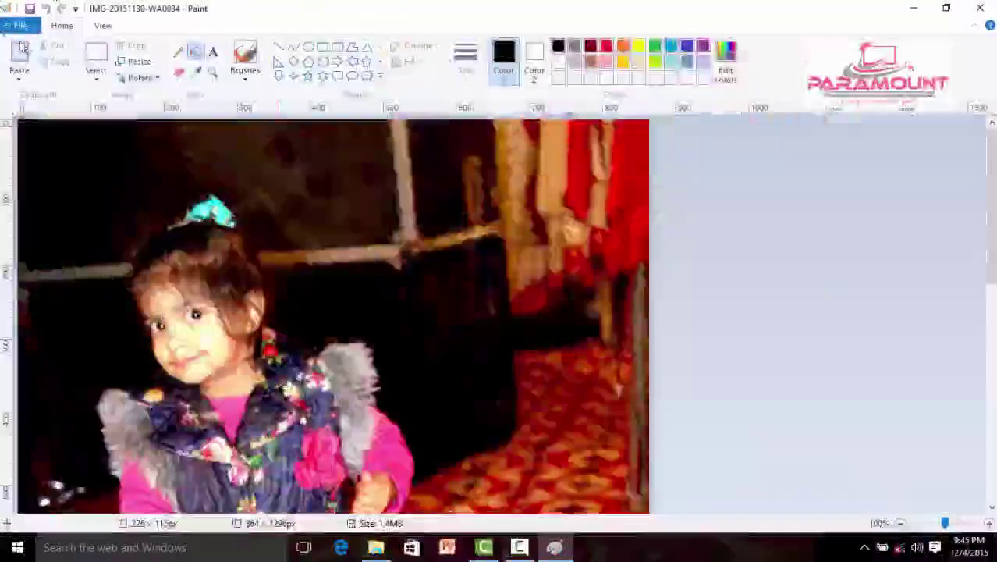
# Step: Try the inch, centimeter and pixel units in the image properties, and try to convert the photo to black and white
pyautogui.click(22, 25)
pyautogui.moveTo(150, 281)
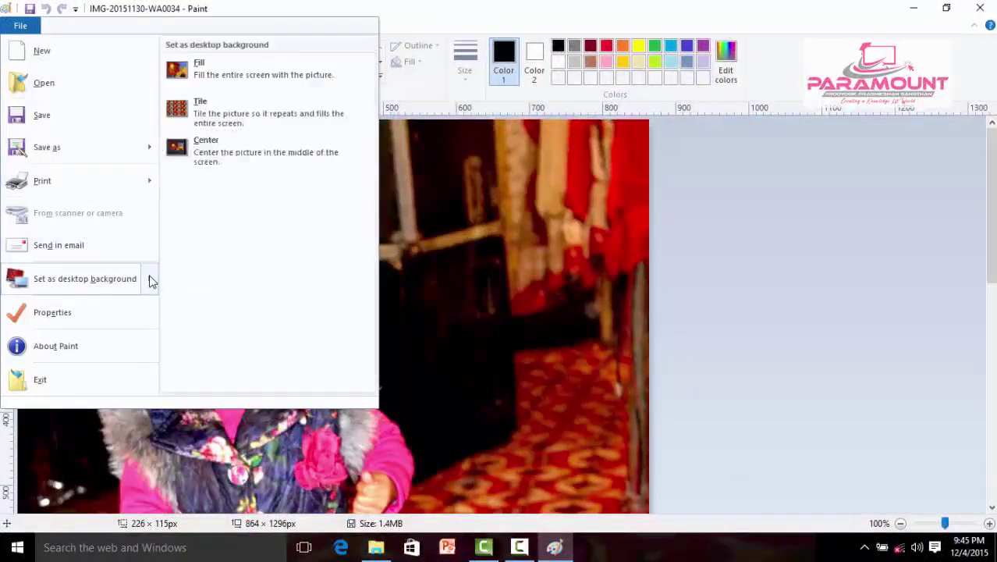
pyautogui.click(89, 312)
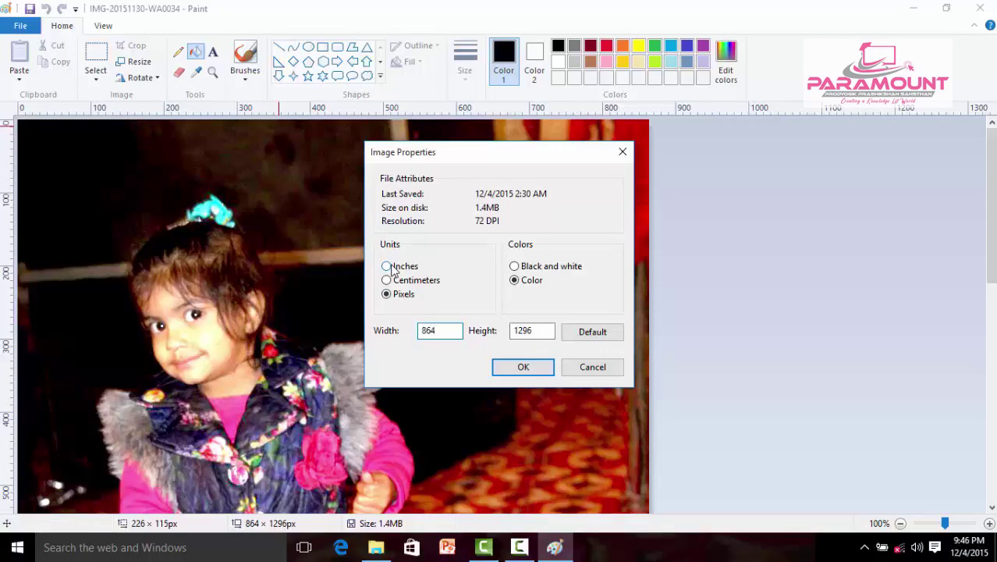
pyautogui.click(392, 269)
pyautogui.click(389, 282)
pyautogui.click(388, 294)
pyautogui.click(520, 366)
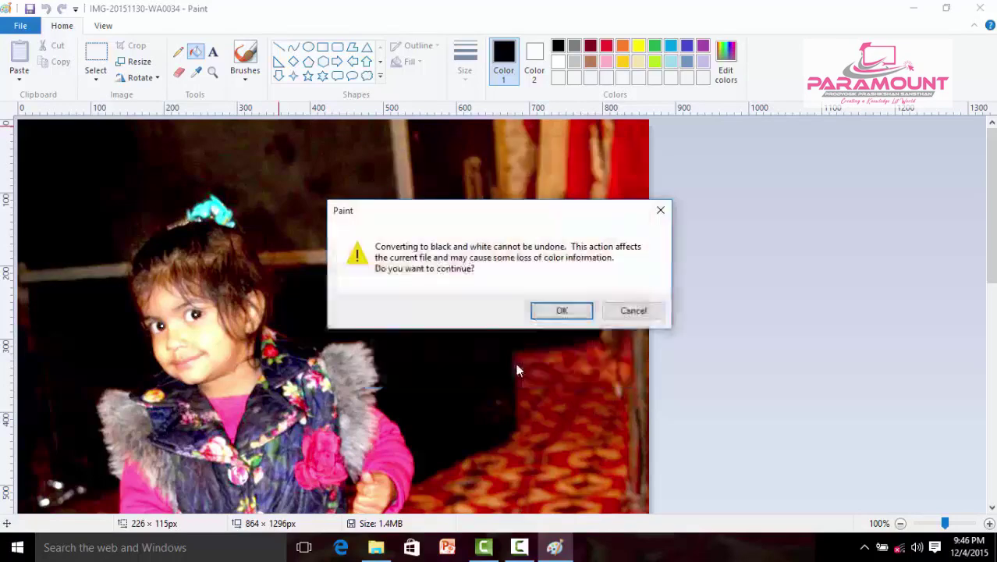
pyautogui.click(555, 311)
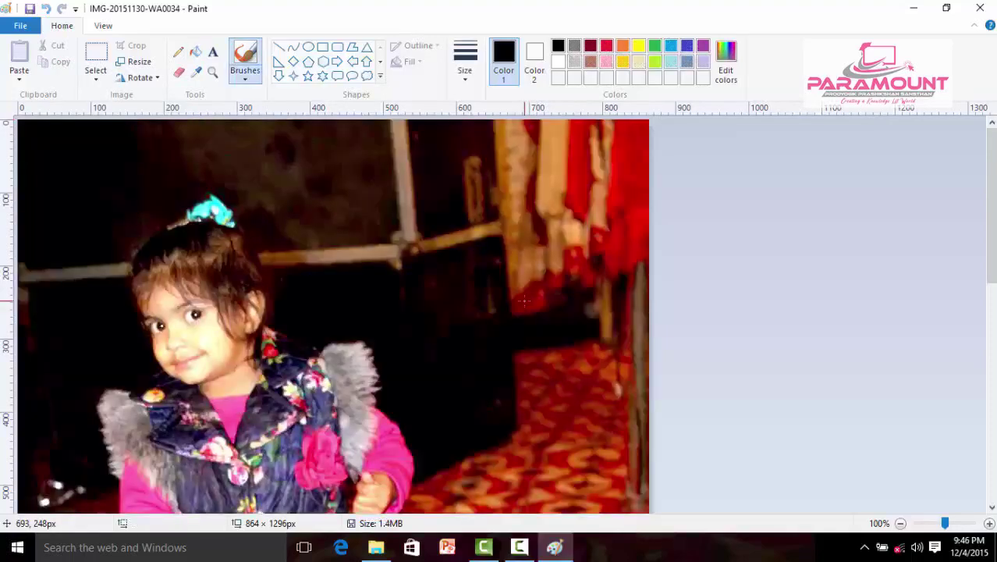
# Step: View the program's version and license information, close it and exit the program
pyautogui.click(20, 26)
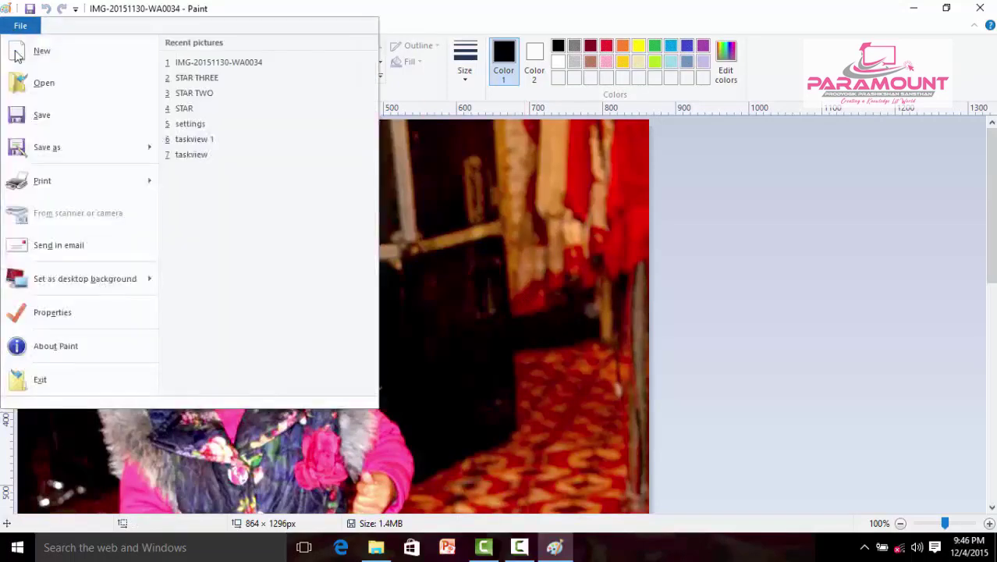
pyautogui.click(76, 346)
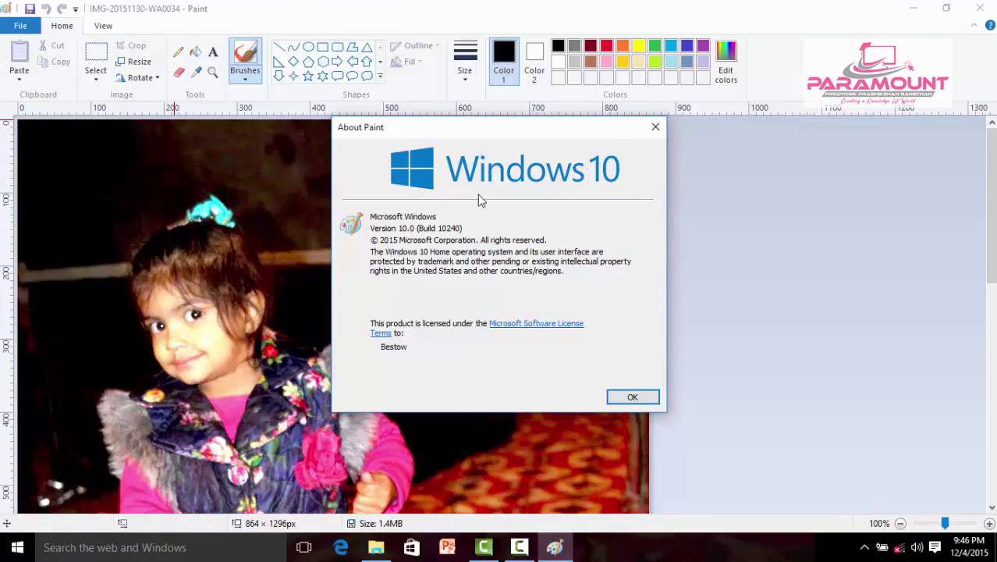
pyautogui.click(632, 396)
pyautogui.click(20, 26)
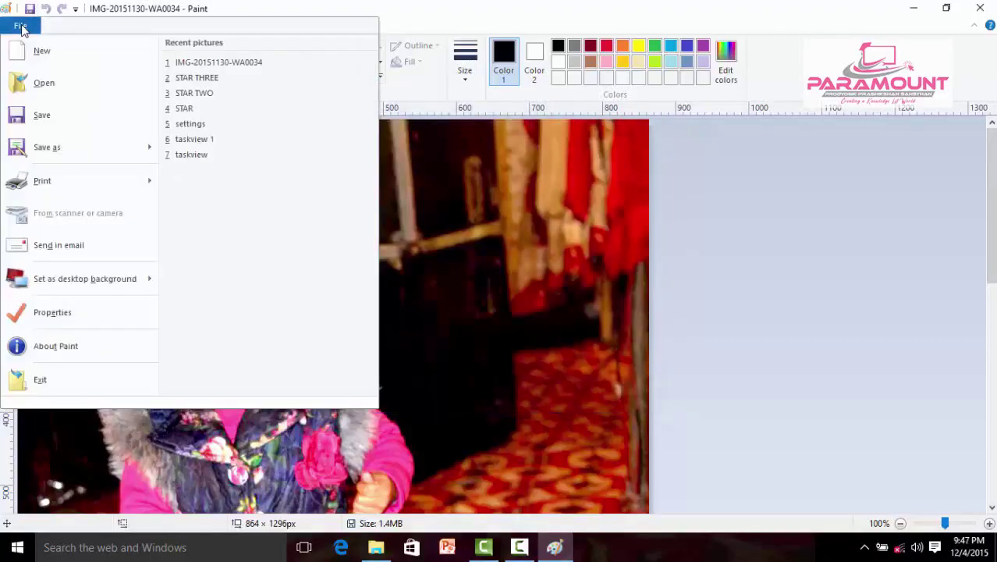
pyautogui.click(36, 382)
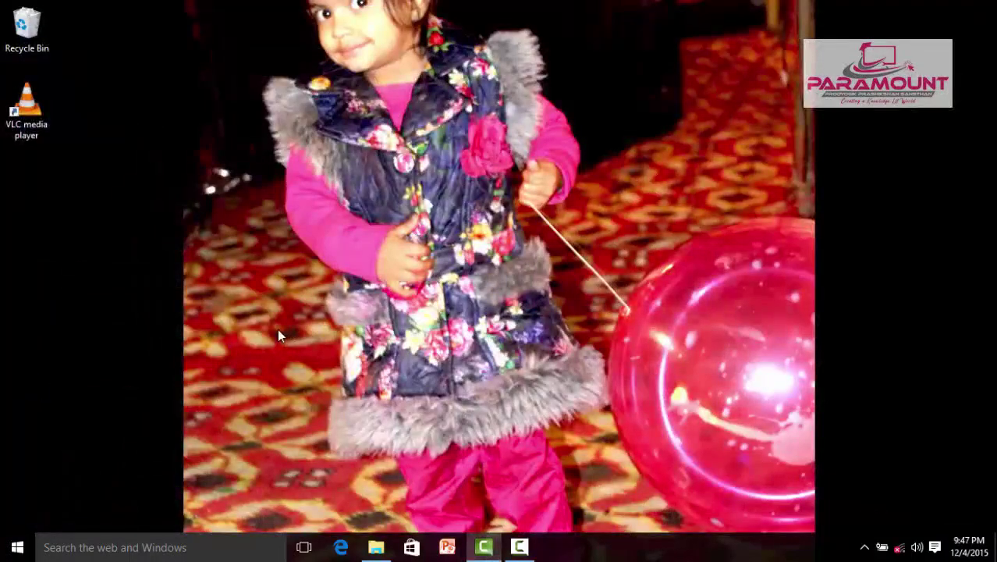